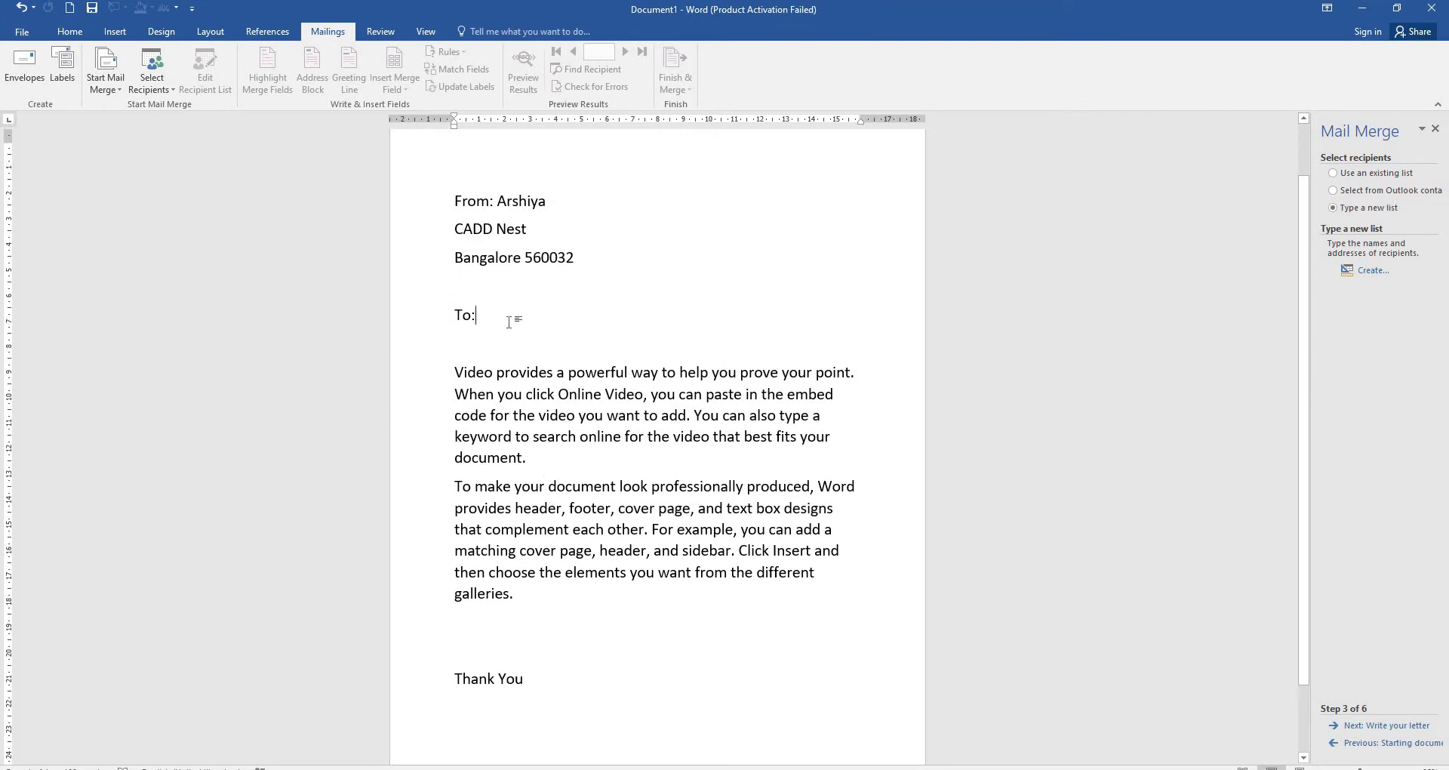
Launch the Step-by-Step Mail Merge Wizard from Start Mail Merge.
click(116, 95)
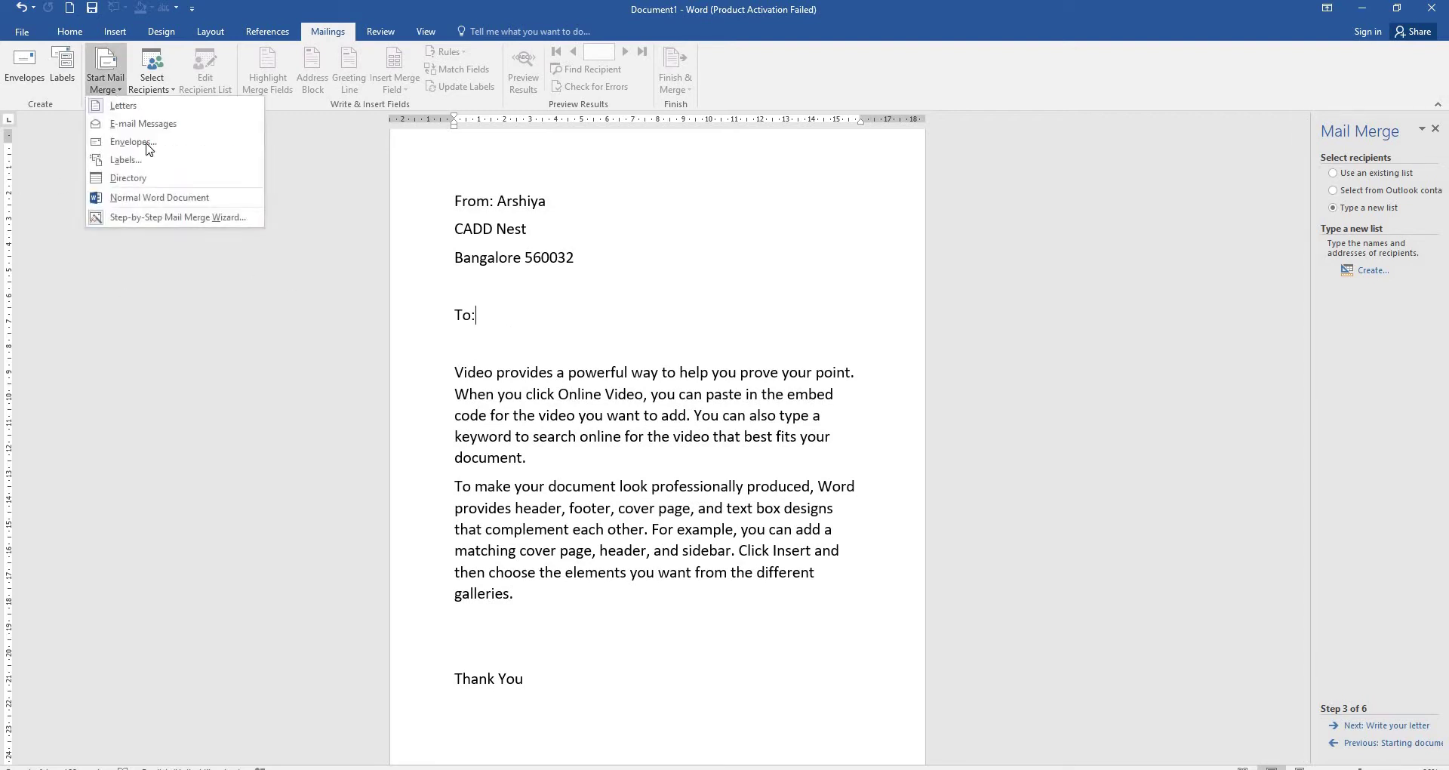
click(185, 217)
click(106, 72)
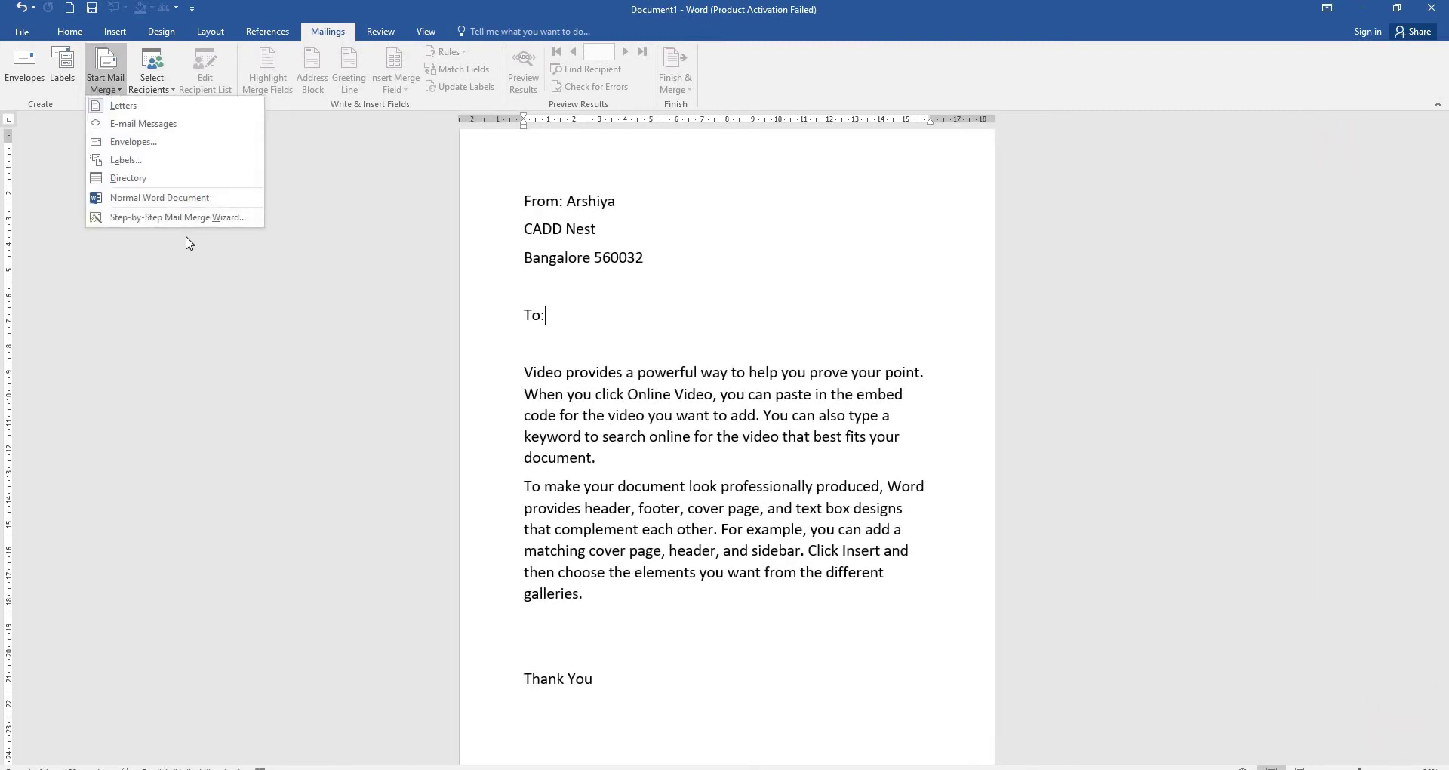
click(185, 217)
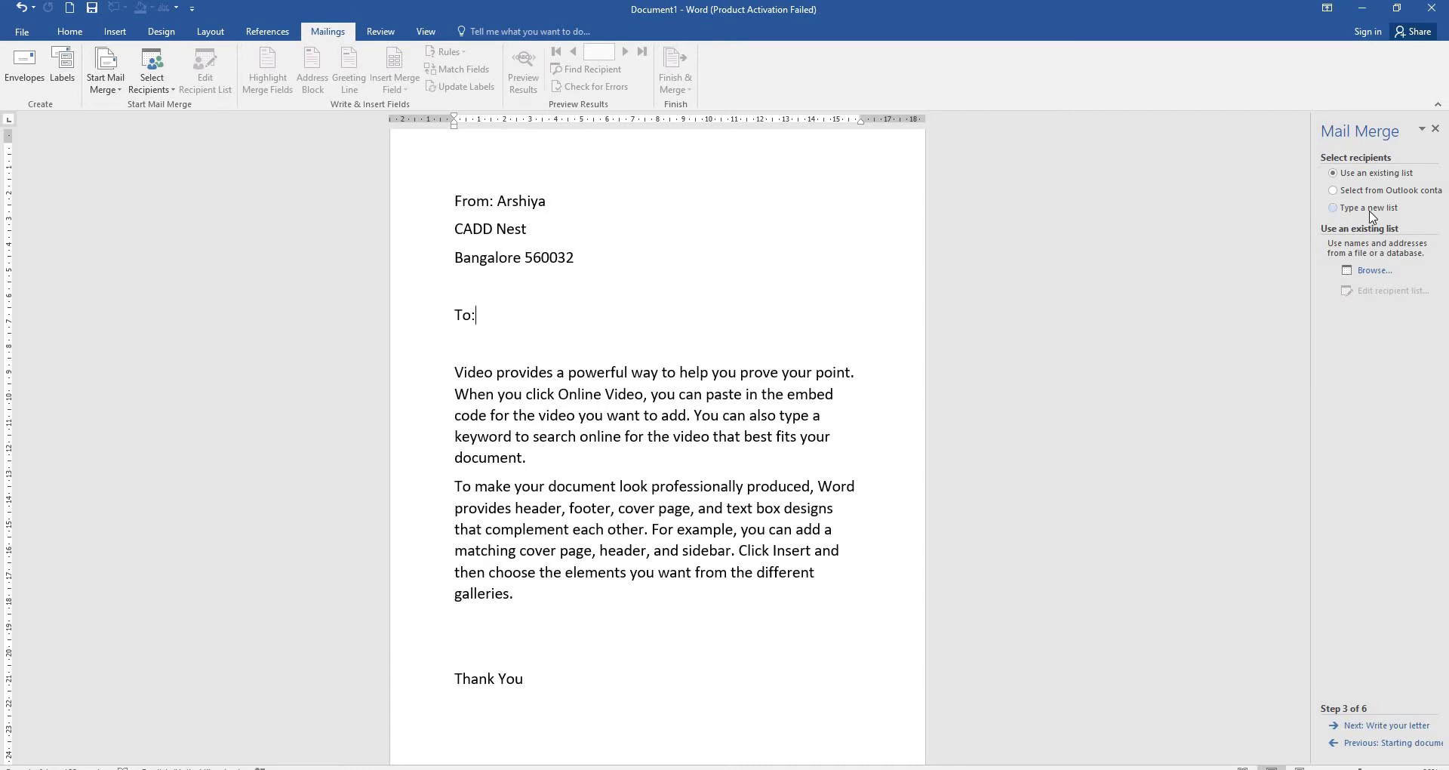
Choose Type a new list, create the new address list and open Customize Columns.
click(1369, 209)
click(1369, 269)
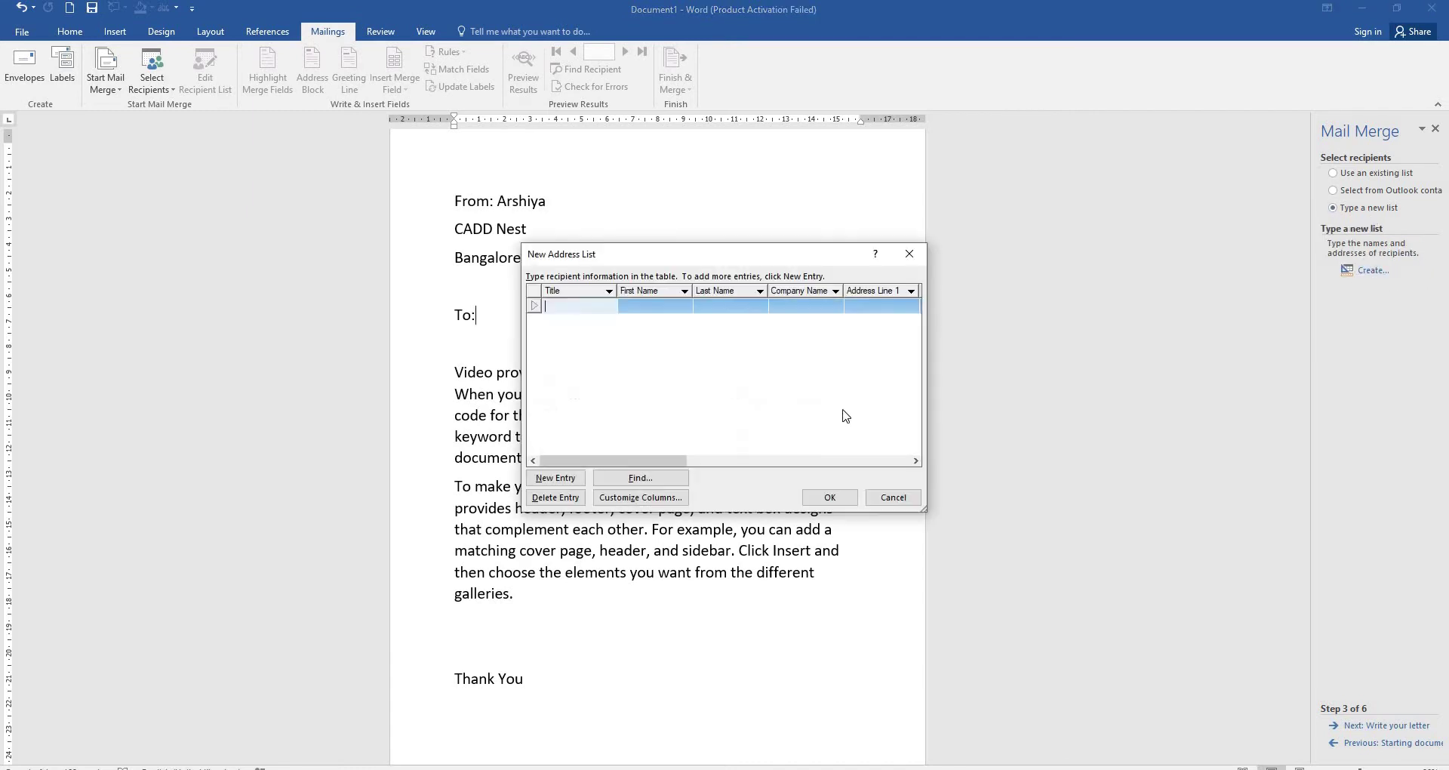
click(661, 499)
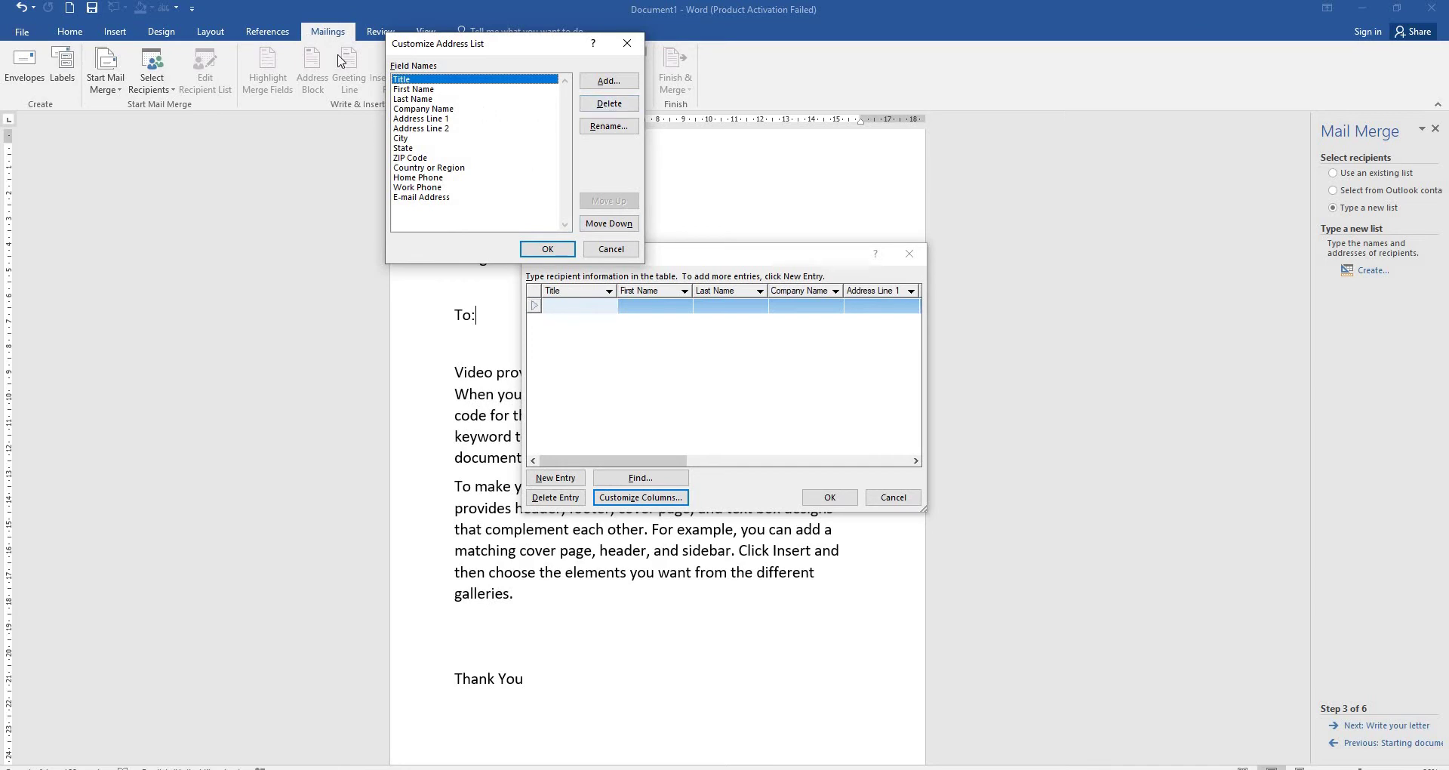
Delete the Last Name, Address Line 2, State, Home Phone and Country or Region fields.
click(415, 99)
click(609, 103)
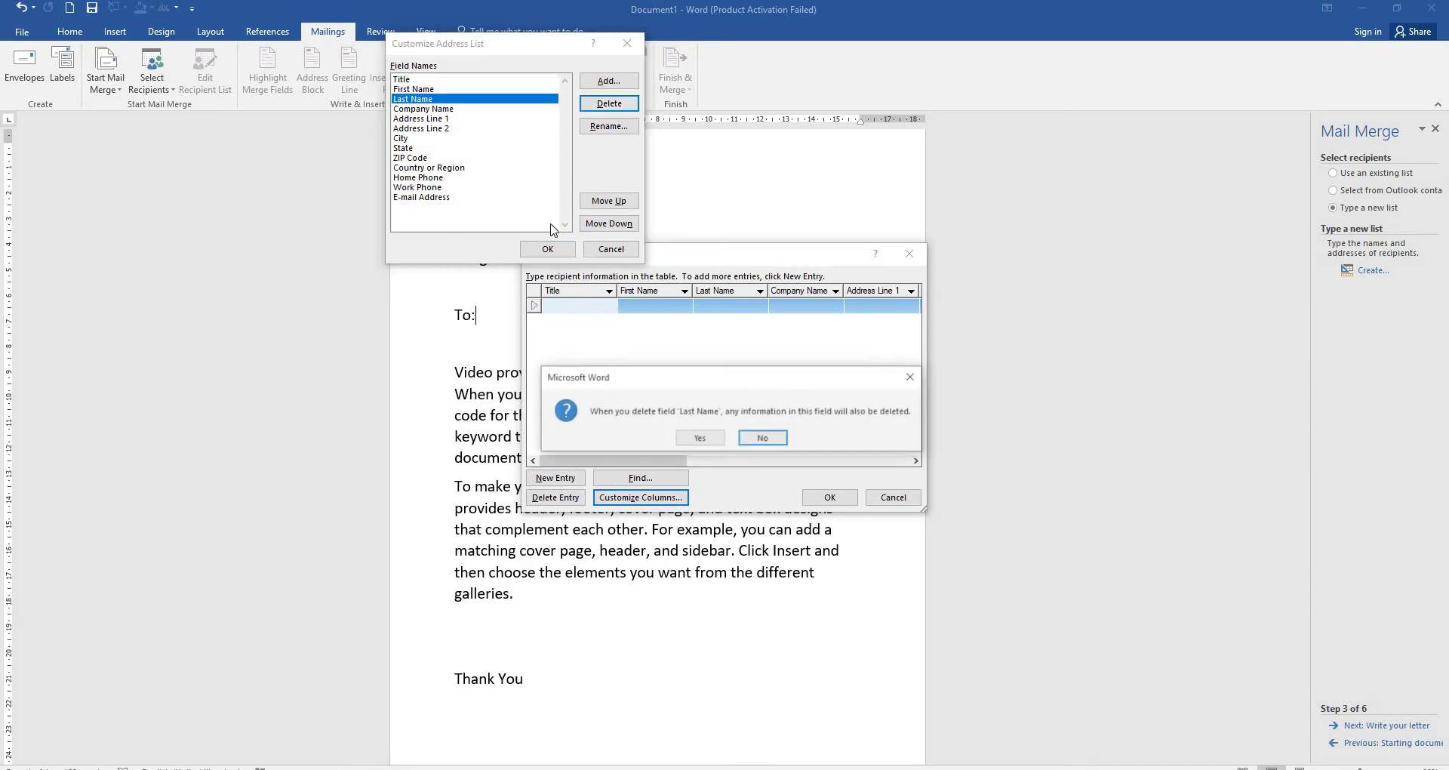
click(695, 438)
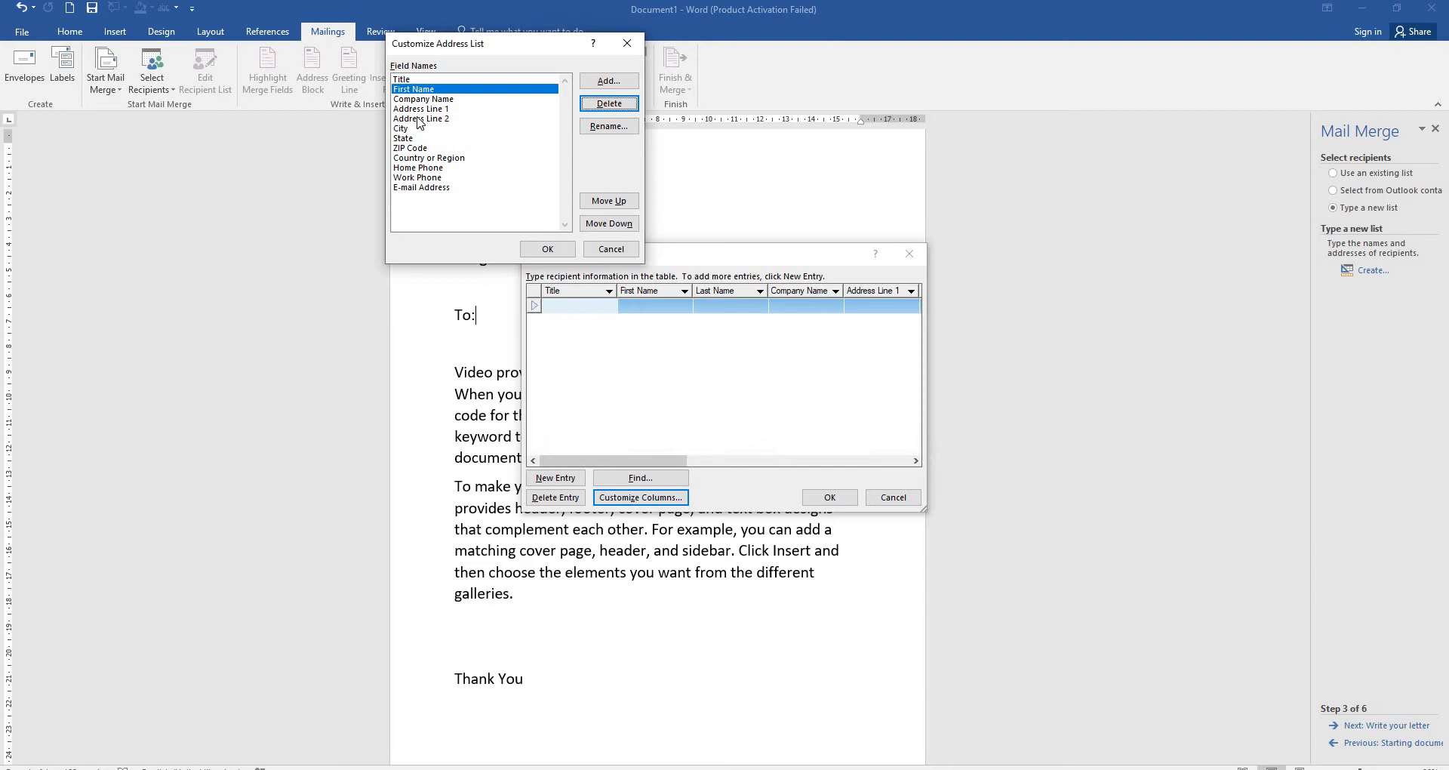
click(419, 118)
click(609, 104)
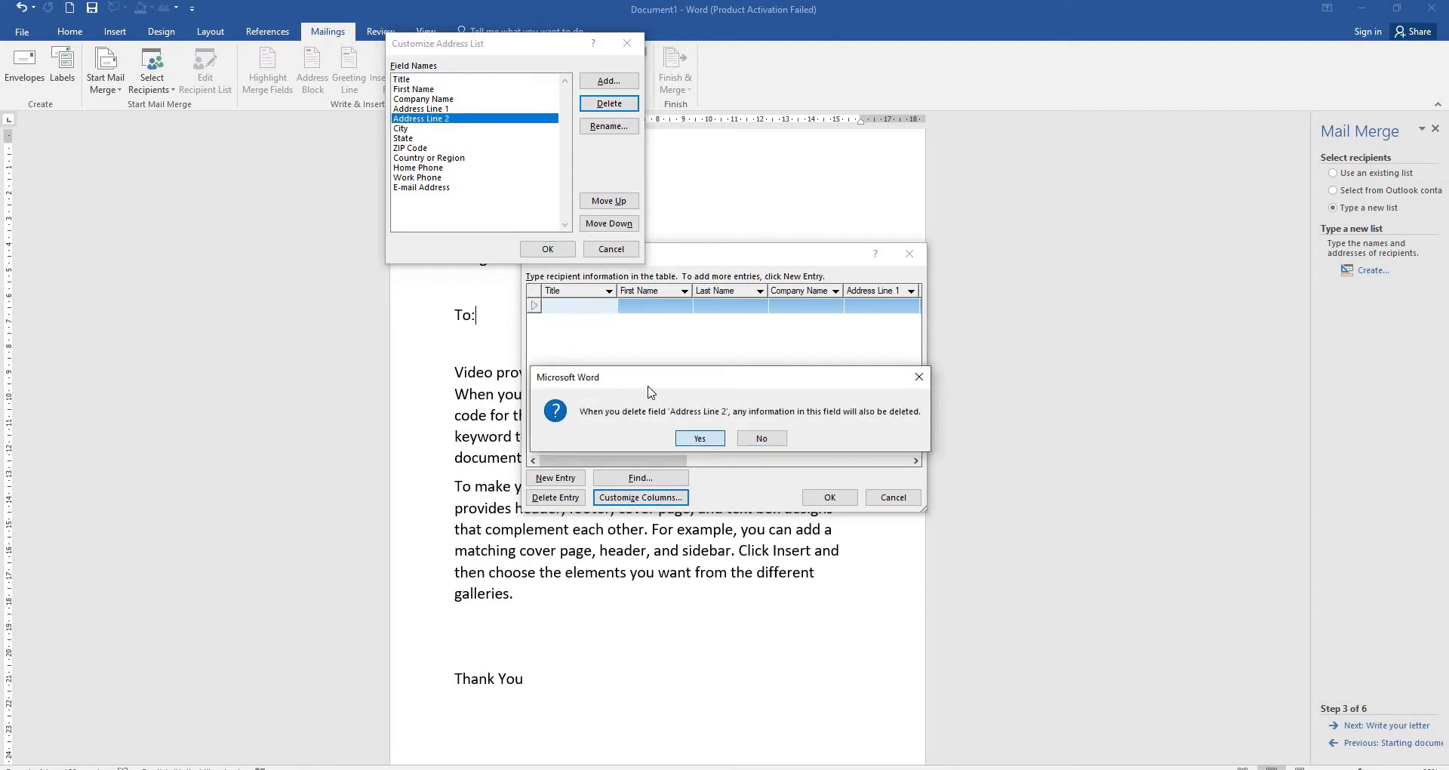
click(699, 438)
click(403, 129)
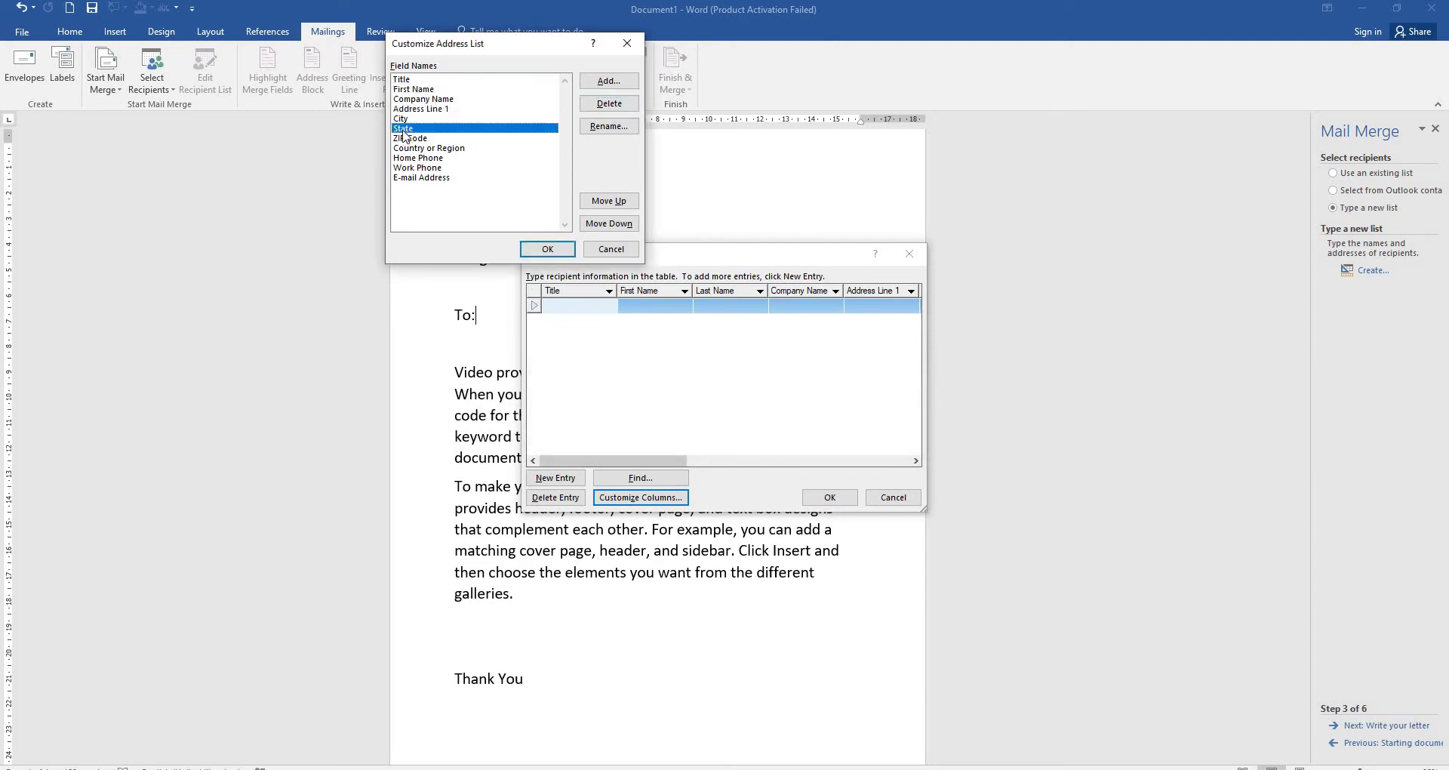
click(609, 103)
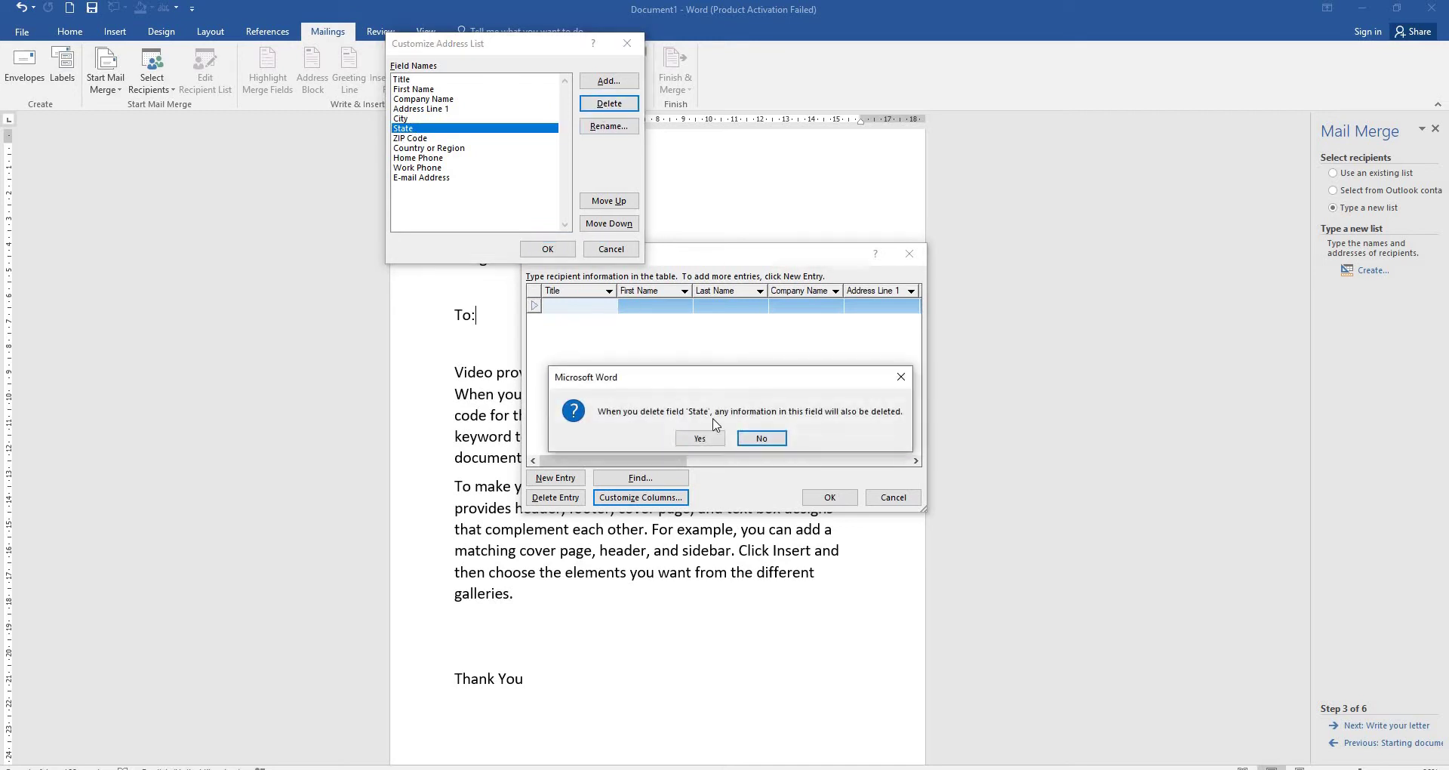
click(700, 438)
click(445, 148)
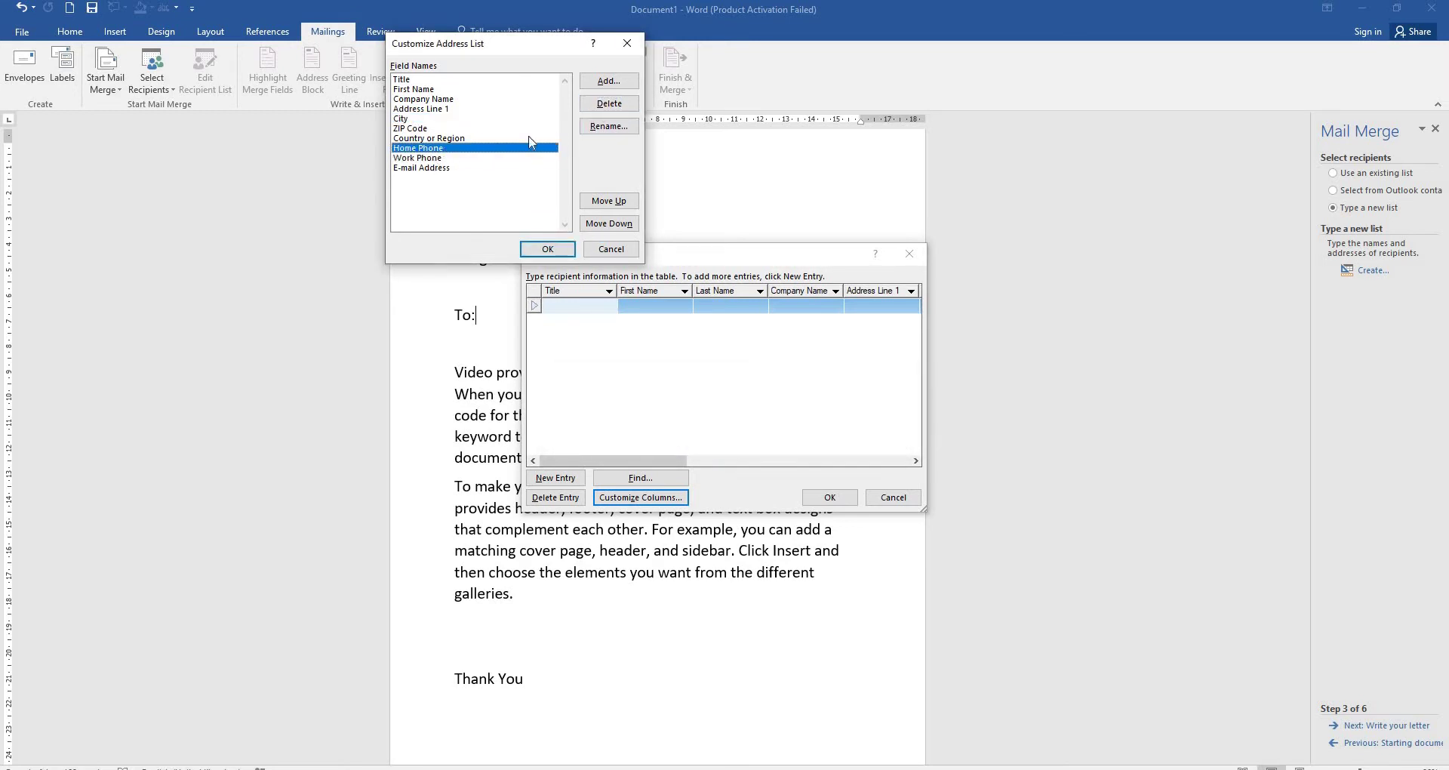
click(608, 103)
click(699, 438)
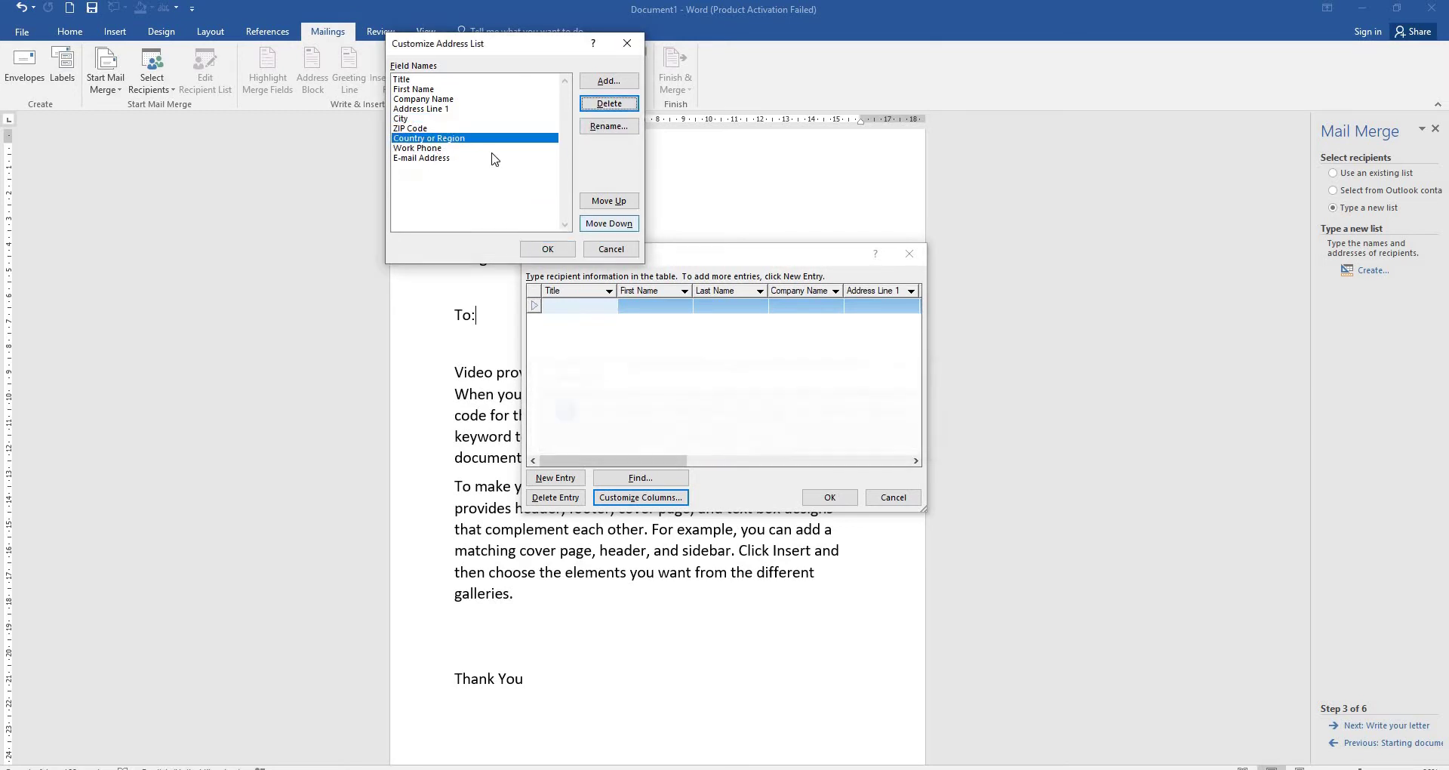
click(496, 142)
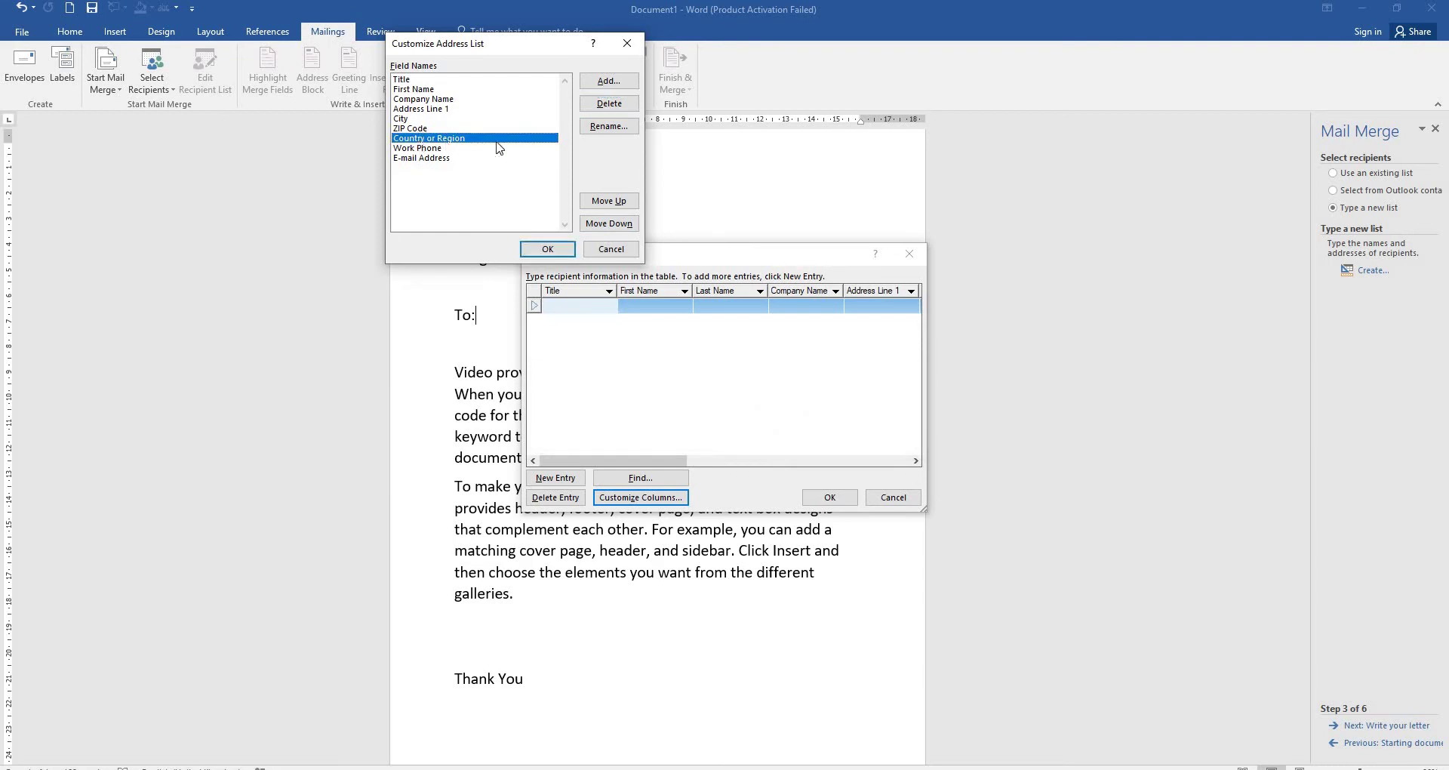
click(609, 103)
click(698, 438)
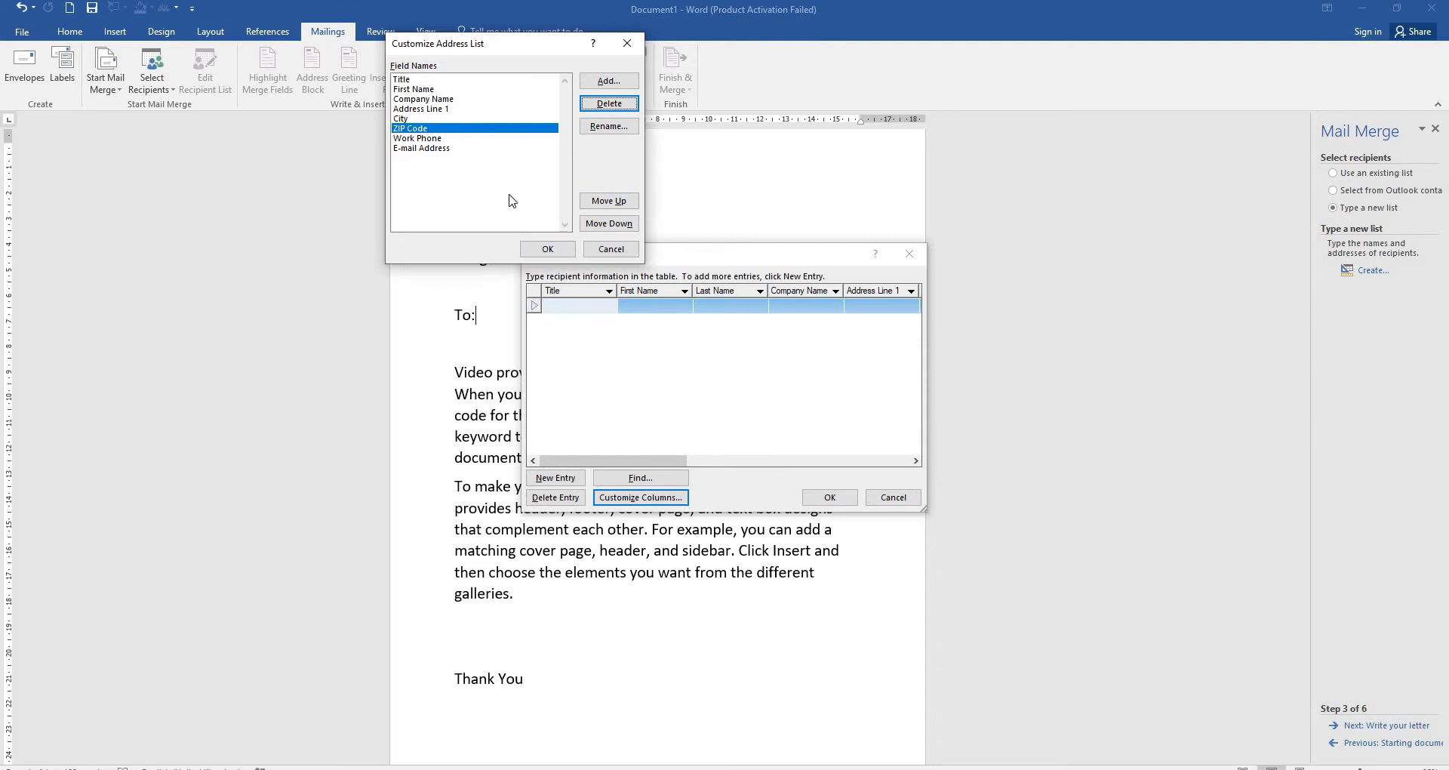
Rename the Address Line 1 field to Address.
click(449, 110)
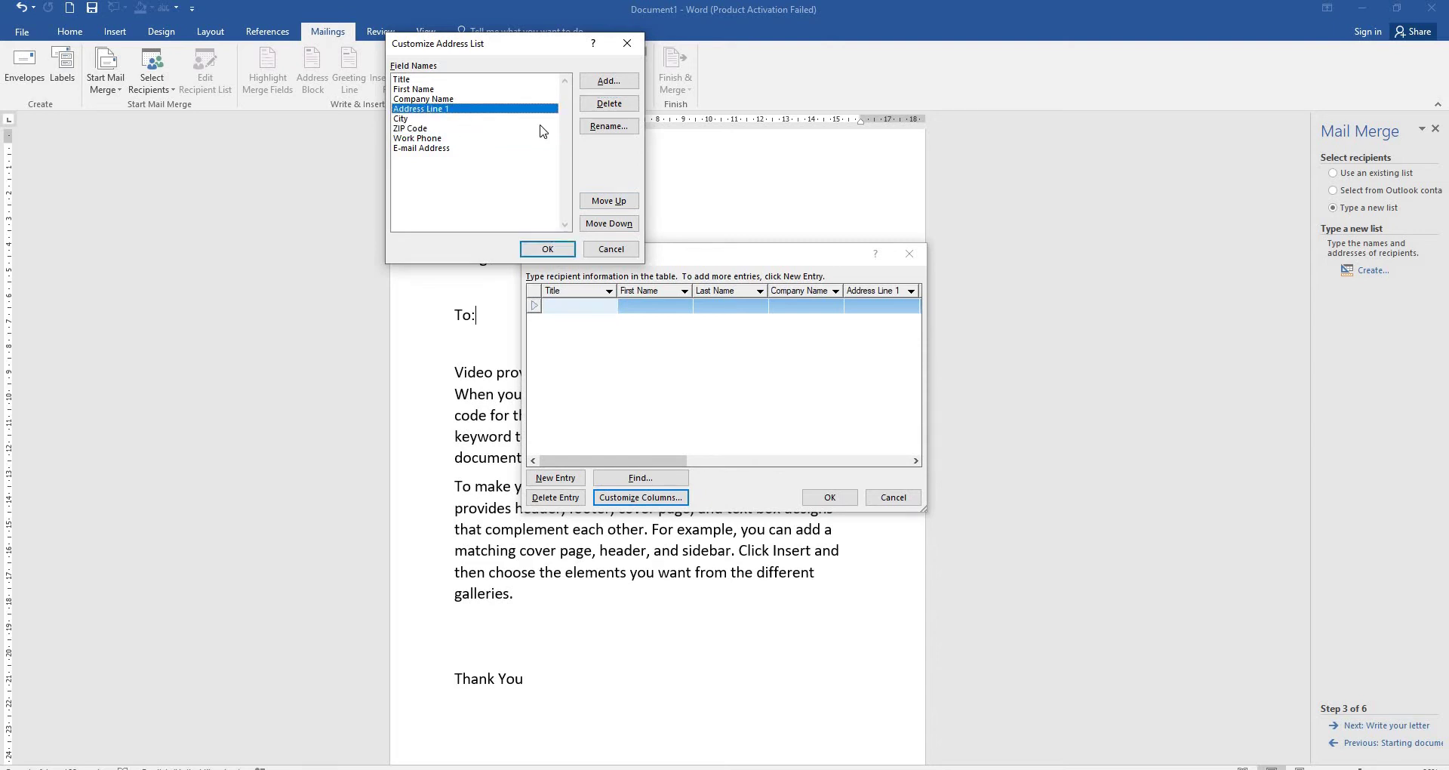
click(611, 127)
key(BackSpace)
text(A)
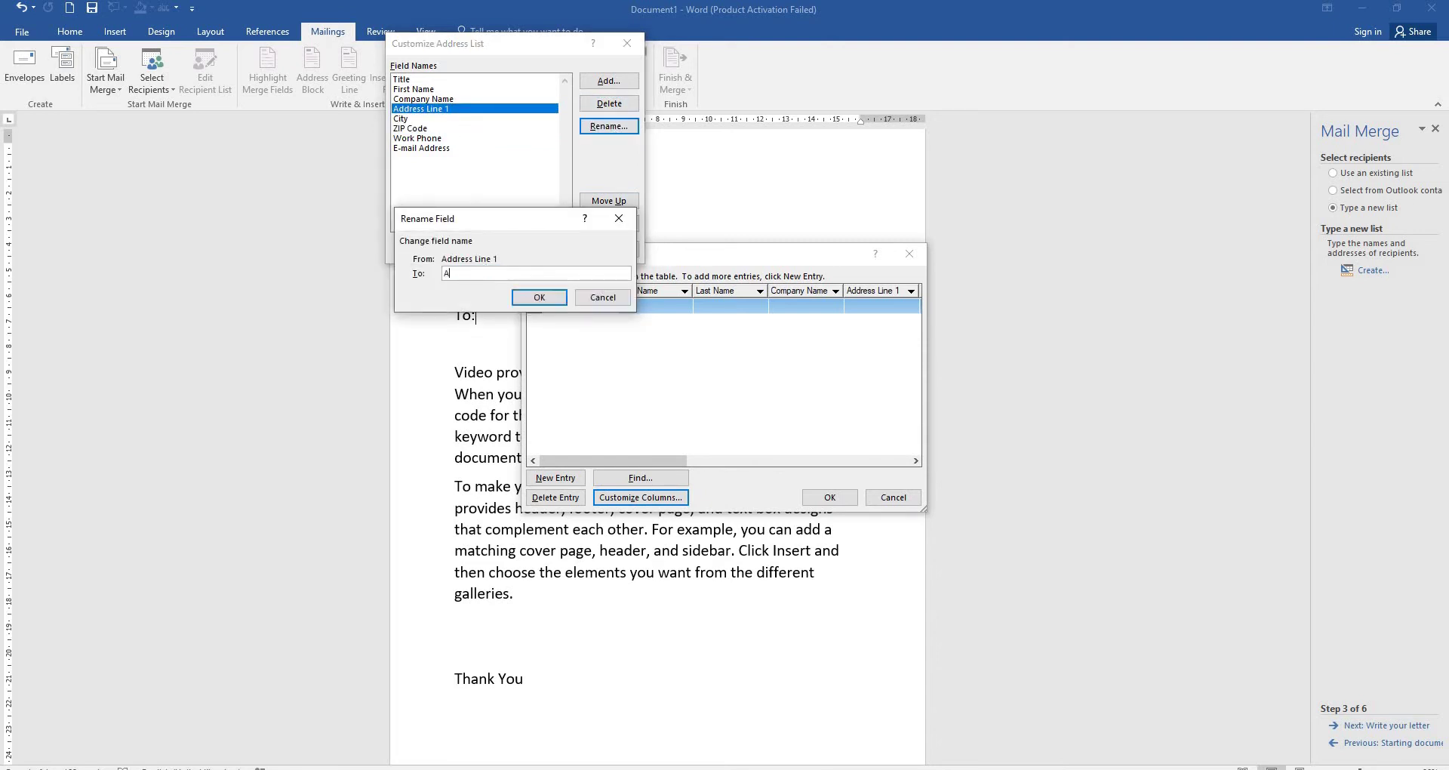
text(ddress)
click(552, 299)
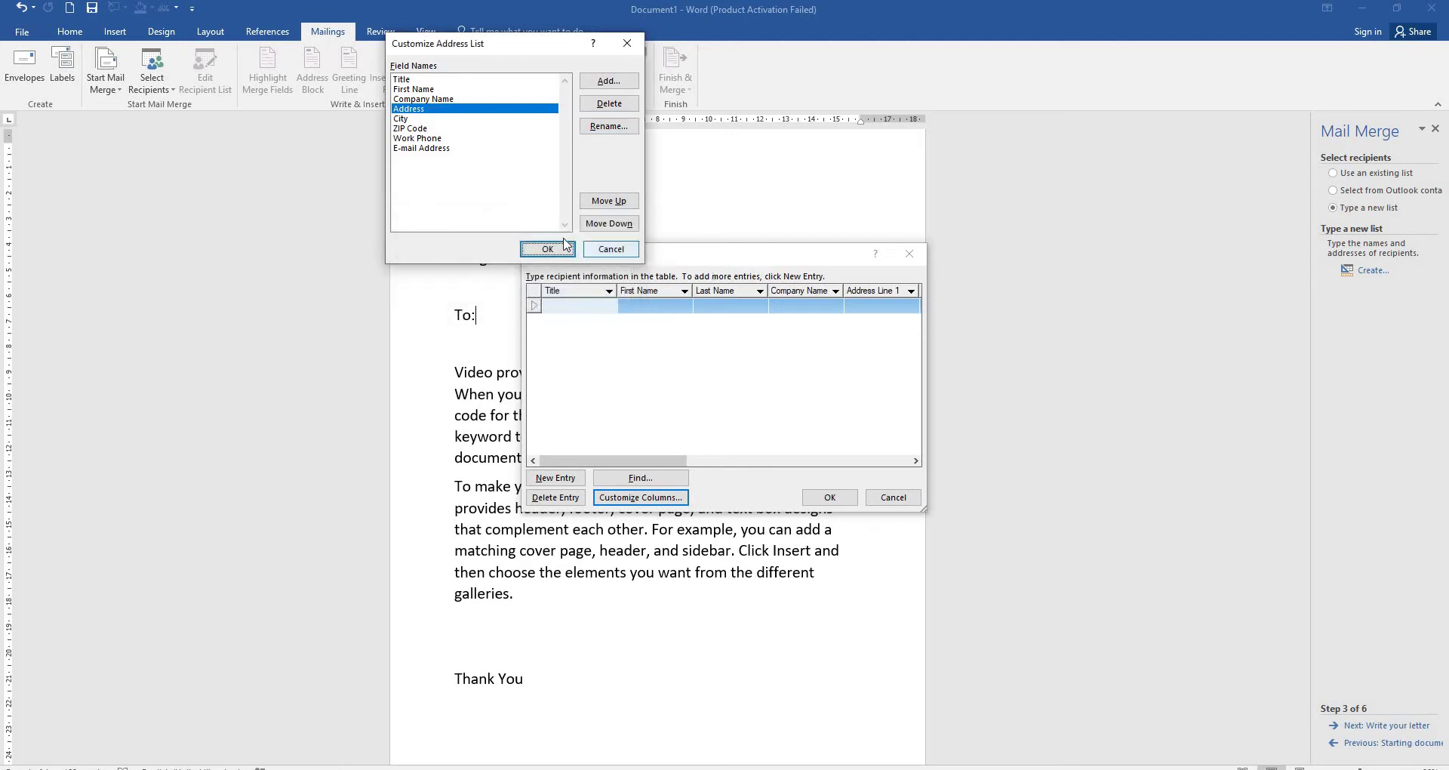
Apply the trimmed columns and enter title invitation and company CADD Nest for the first recipient.
click(564, 249)
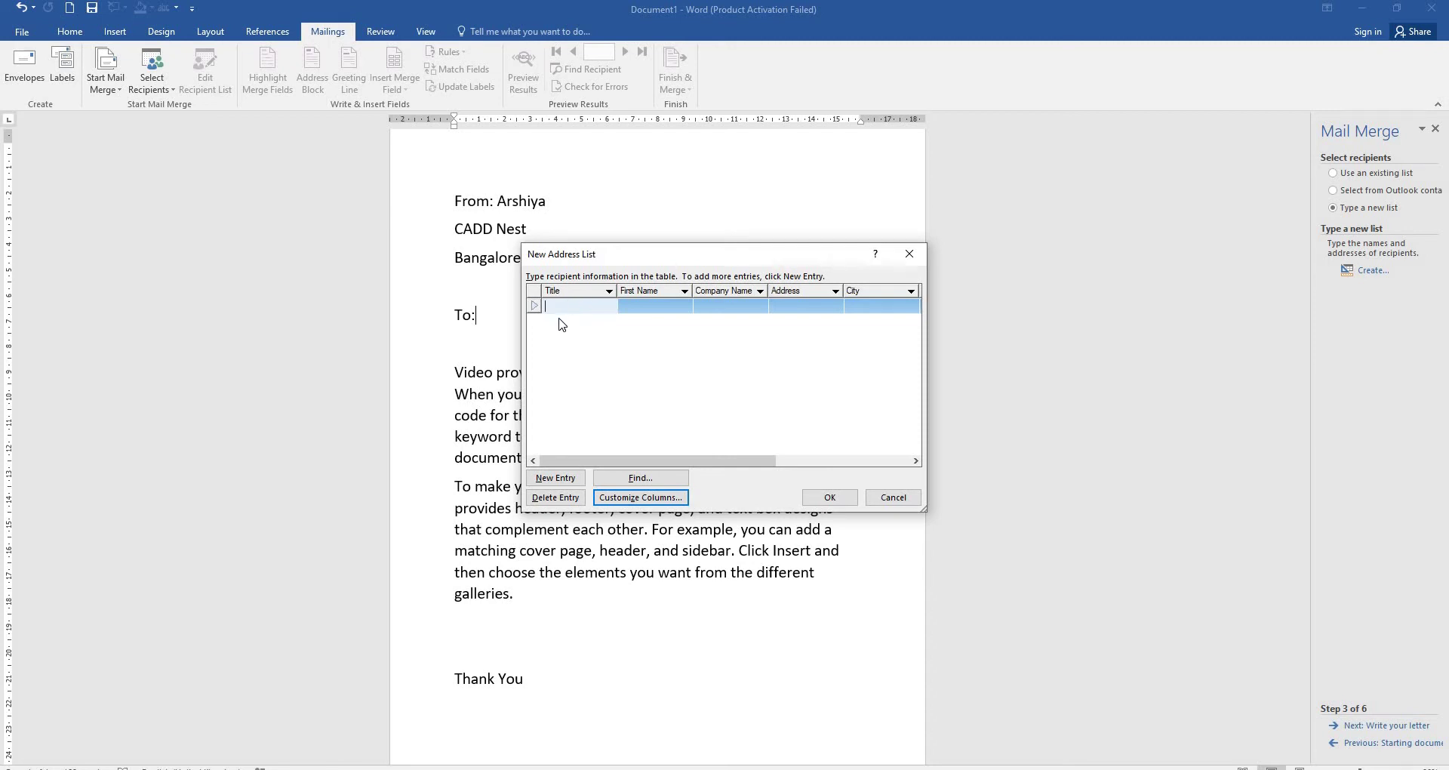
text(M)
text(ion)
key(Tab)
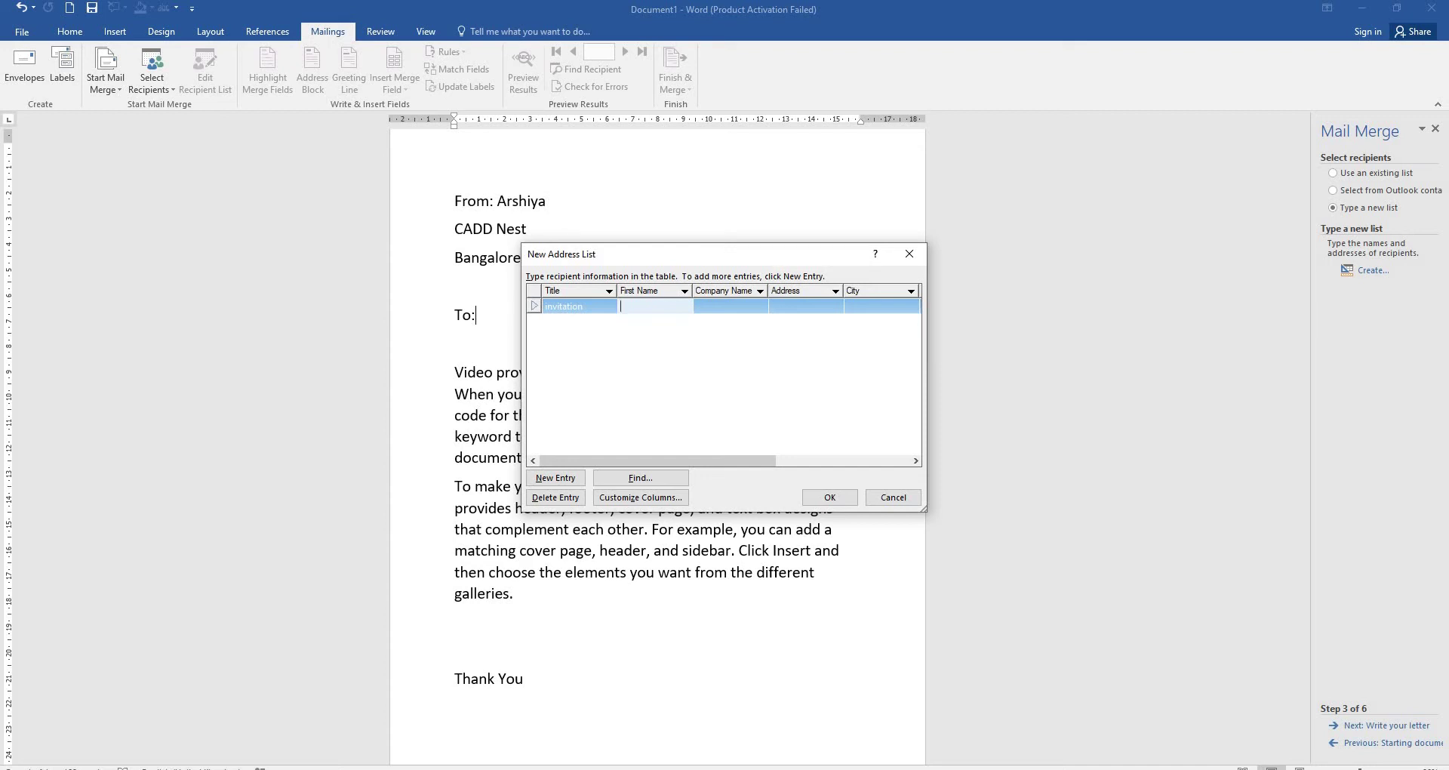
text(rohan)
key(Tab)
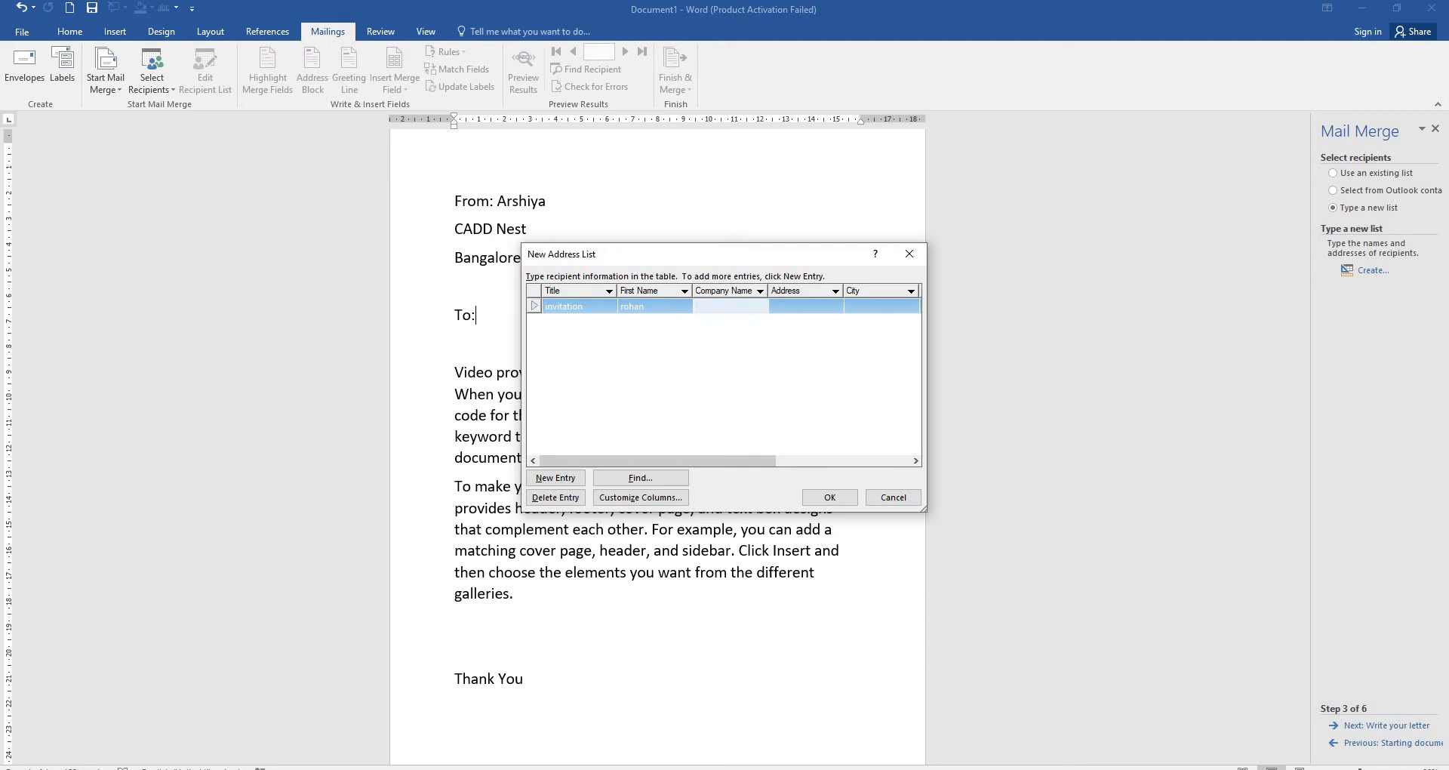
text(CADD Nest)
key(Tab)
Fill in the first recipient's address, ZIP code, work phone and e-mail address.
text(m)
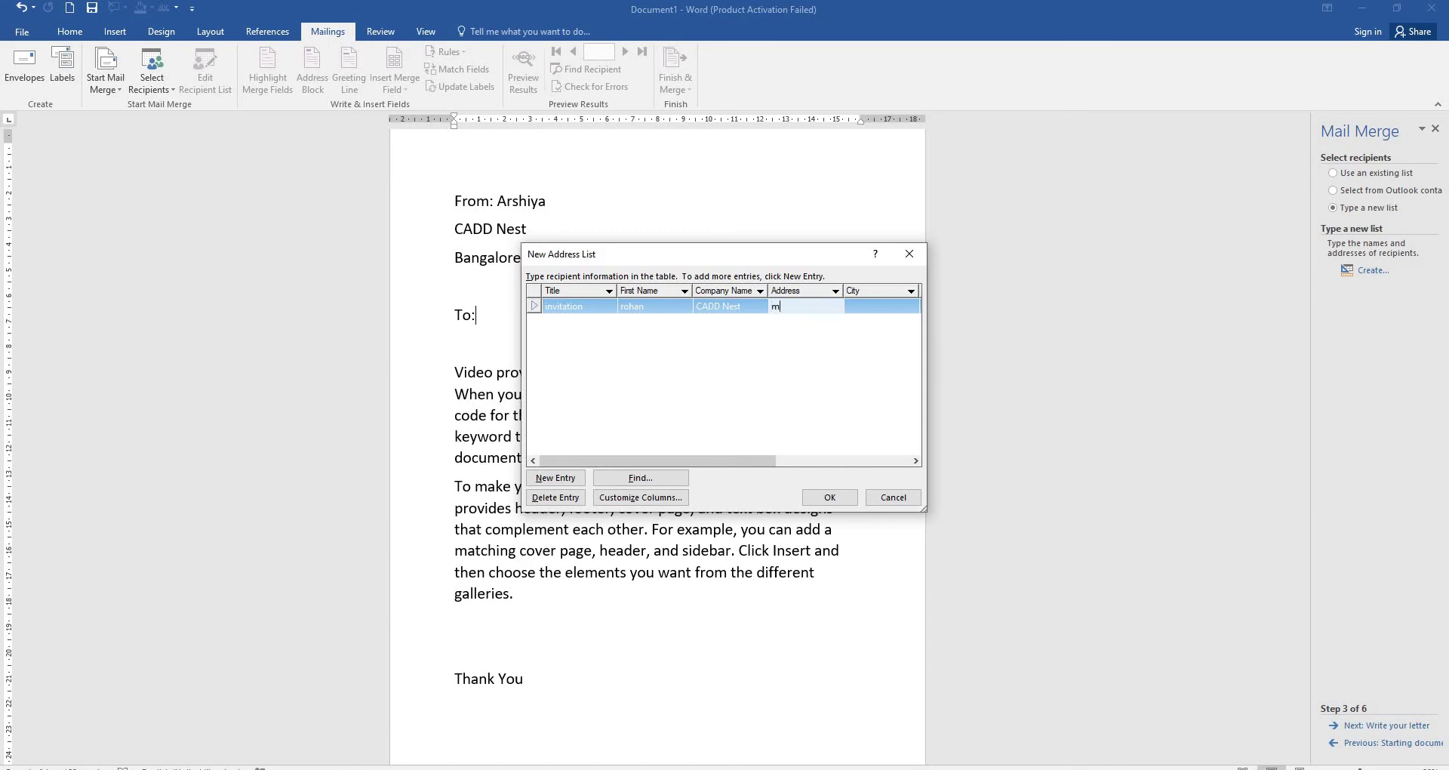
text(g road)
key(Tab)
text(bangalore)
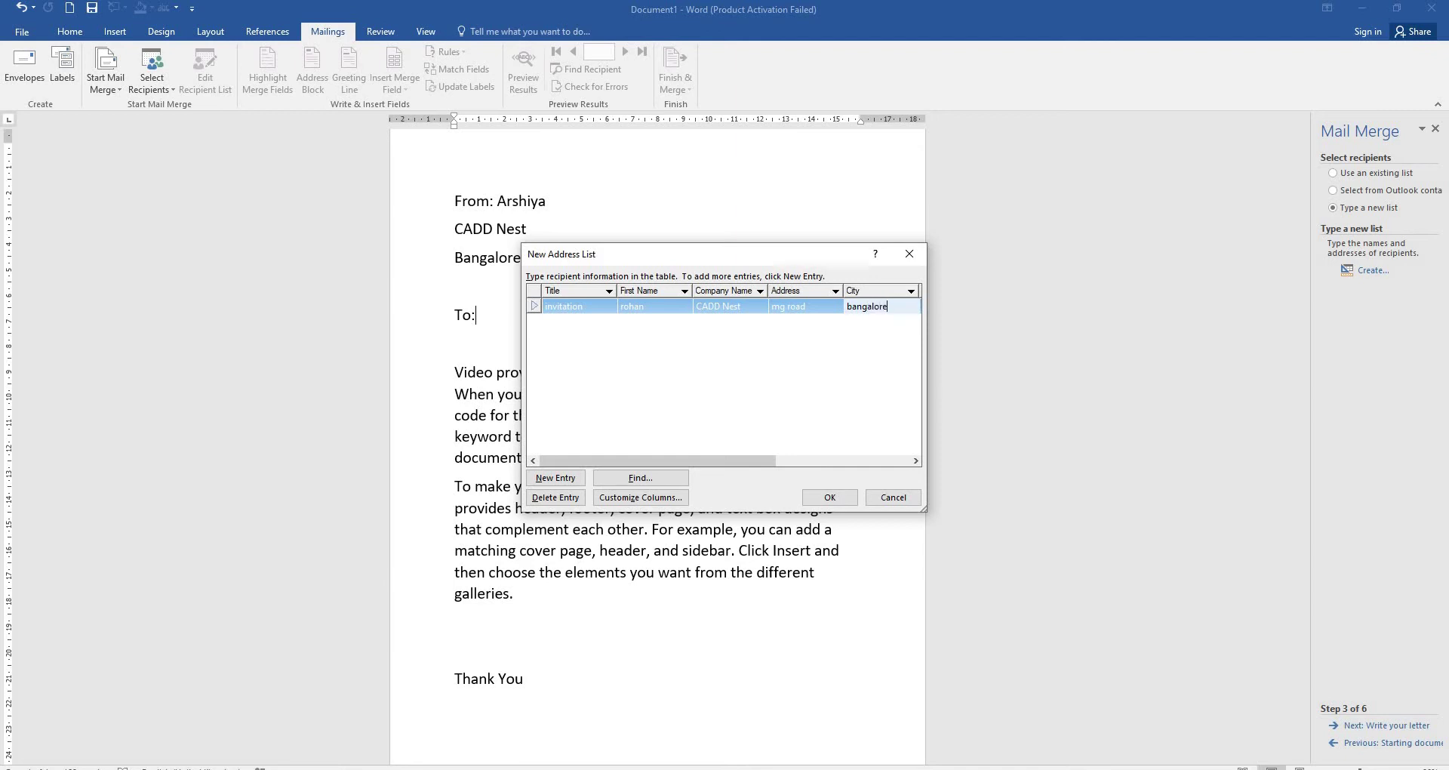
key(Tab)
text(5600)
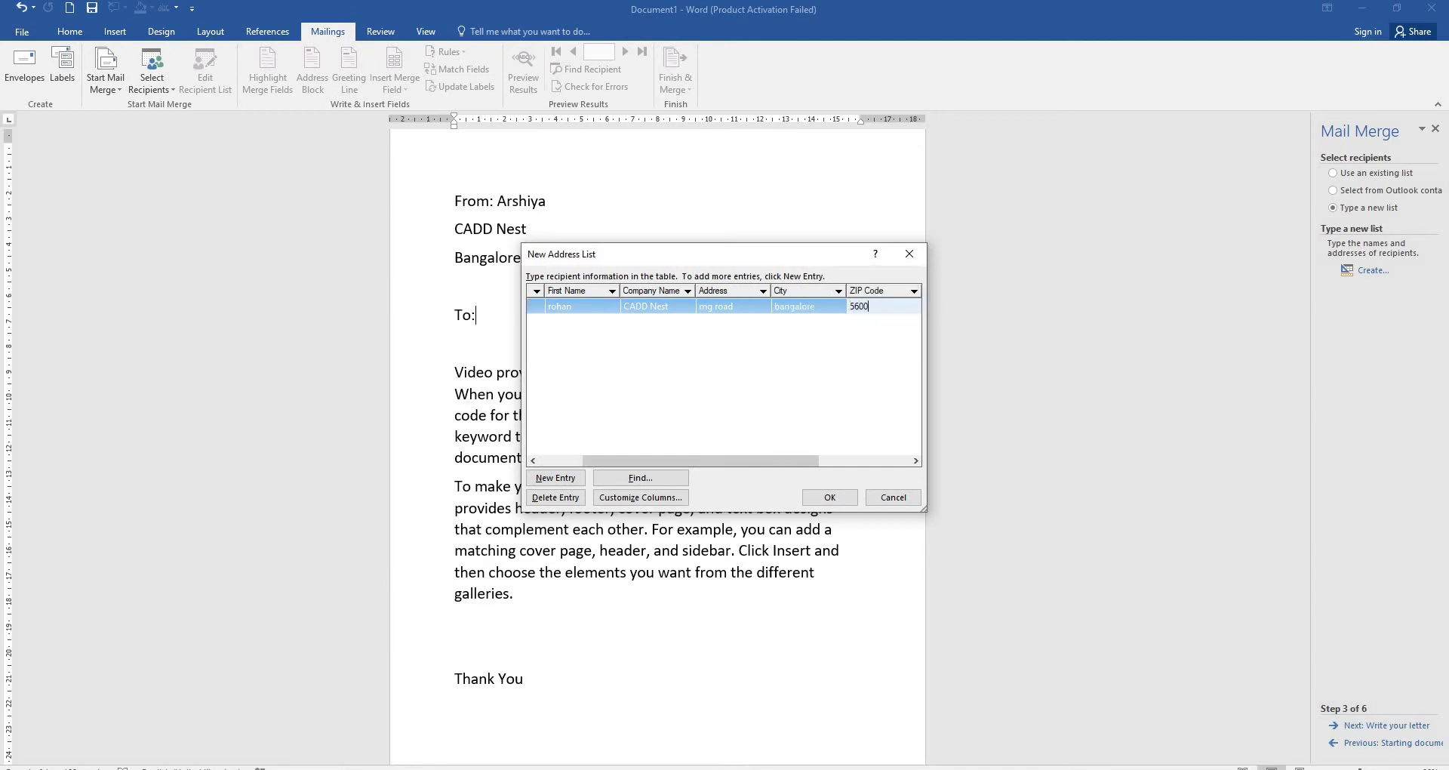
text(32)
key(Tab)
text(95)
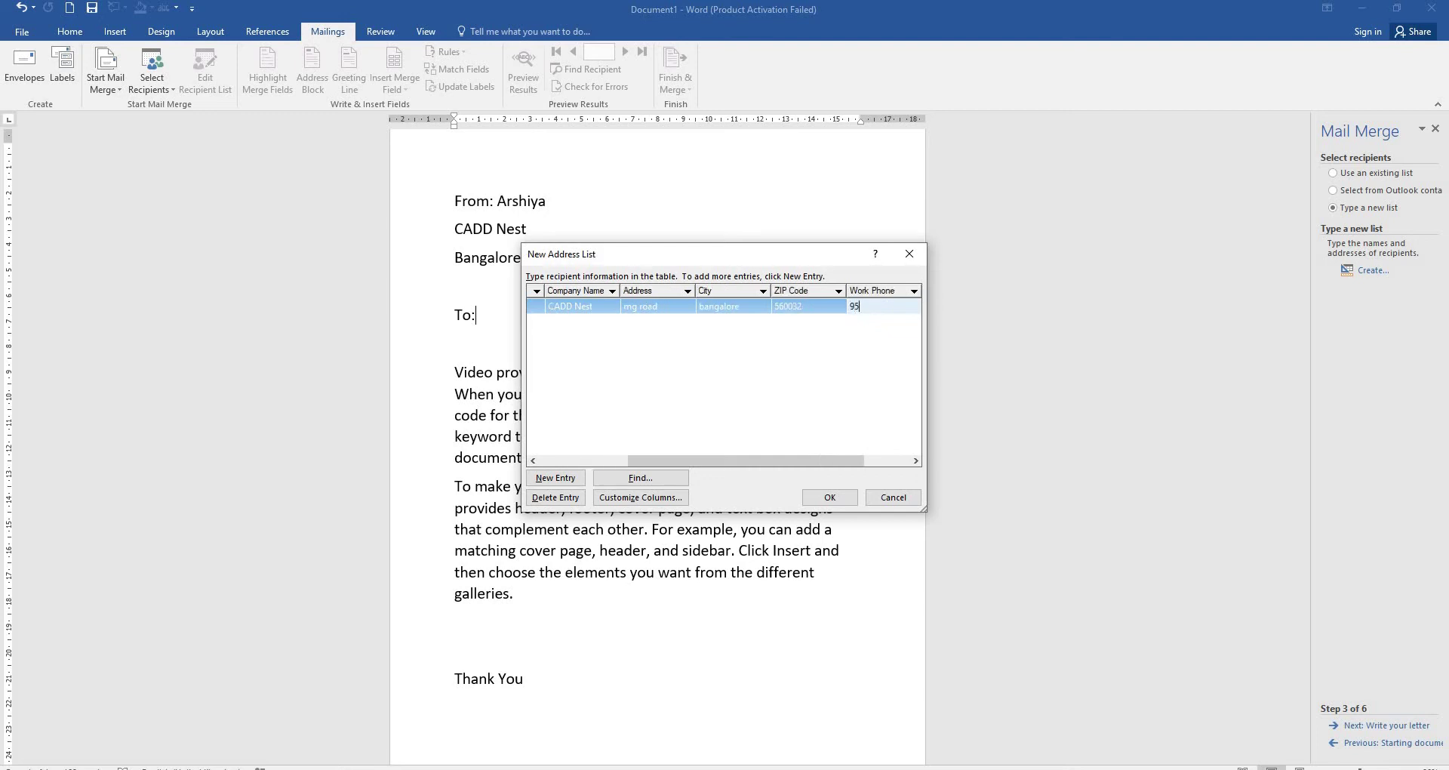
text(45454)
key(Tab)
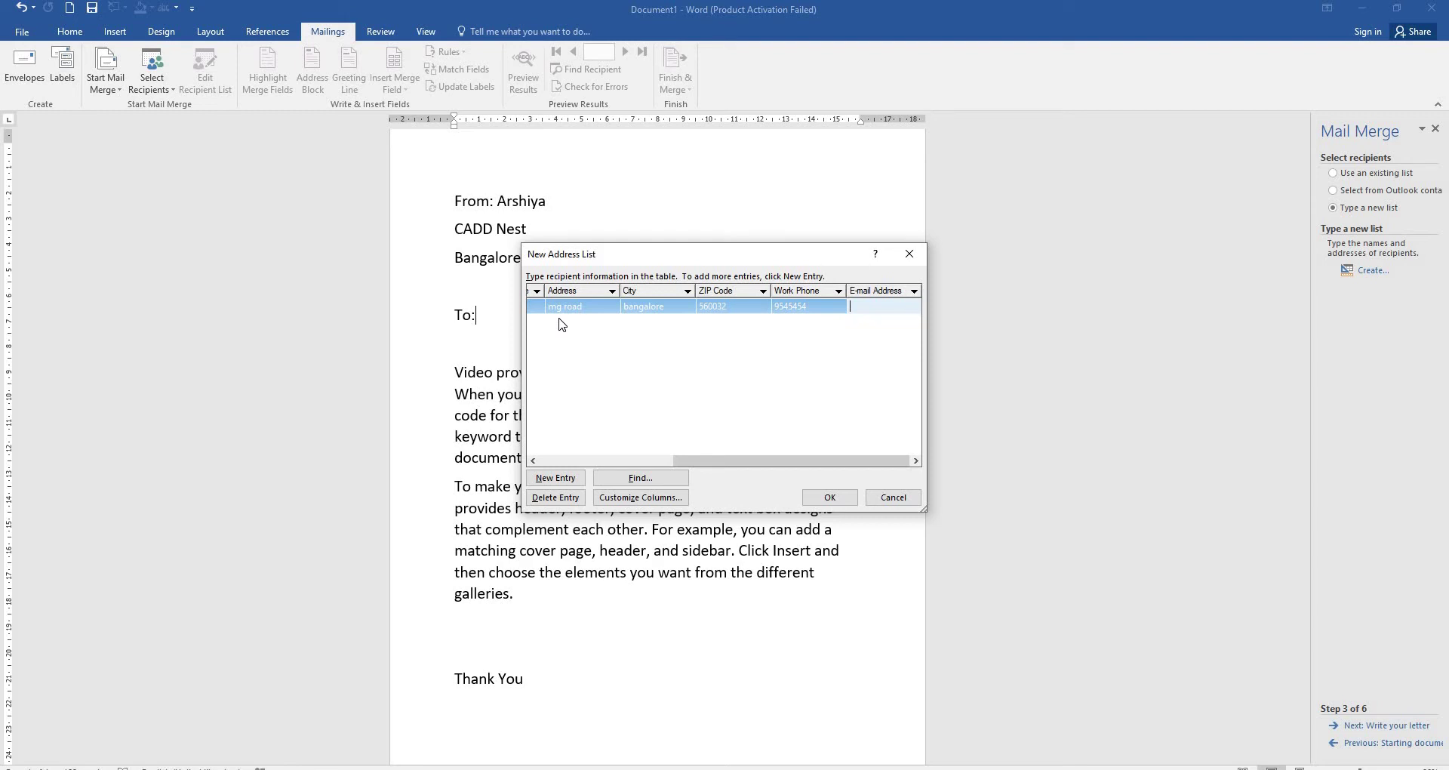
text(jdjf)
text(oha)
text(989)
text(mai)
text(com)
Start a second recipient row and copy the title invitation into it.
key(Tab)
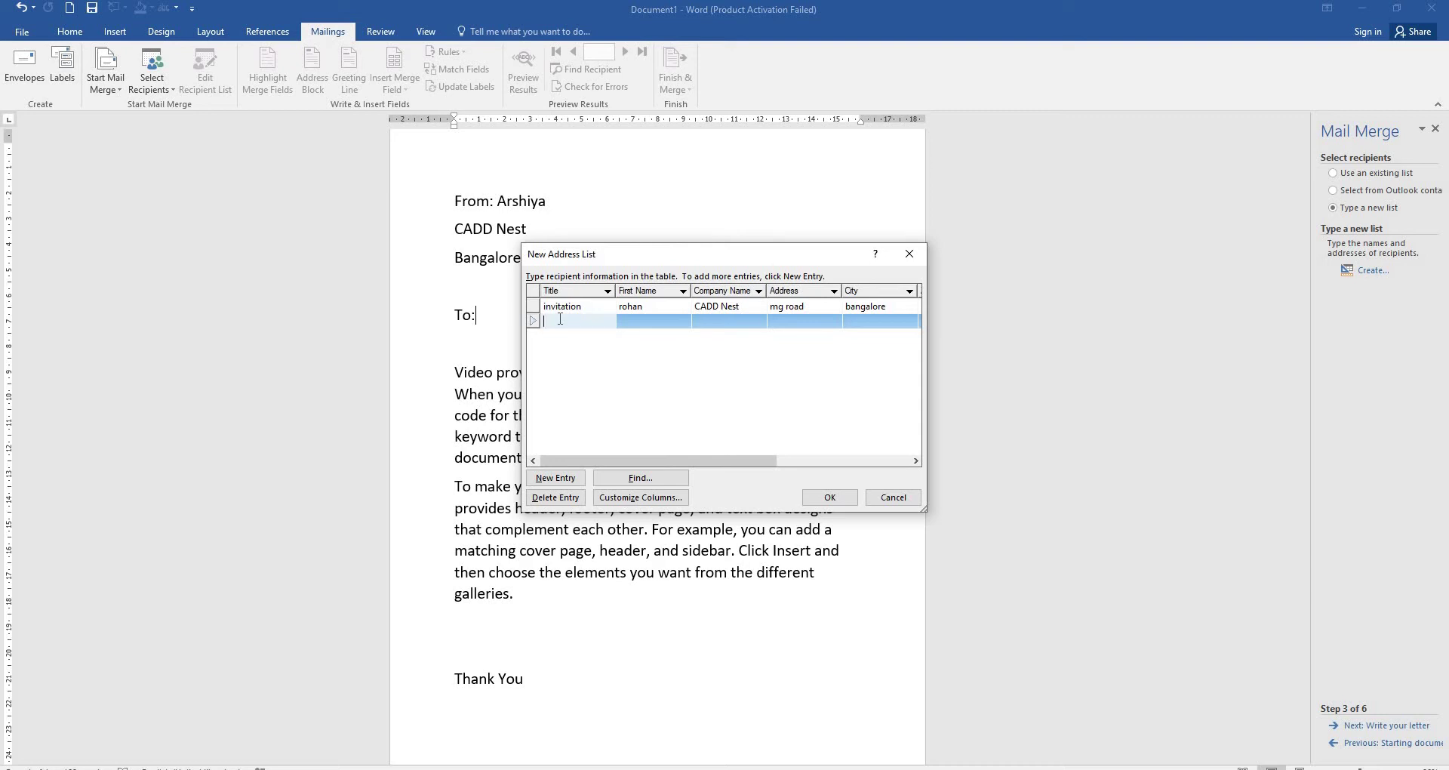
click(564, 308)
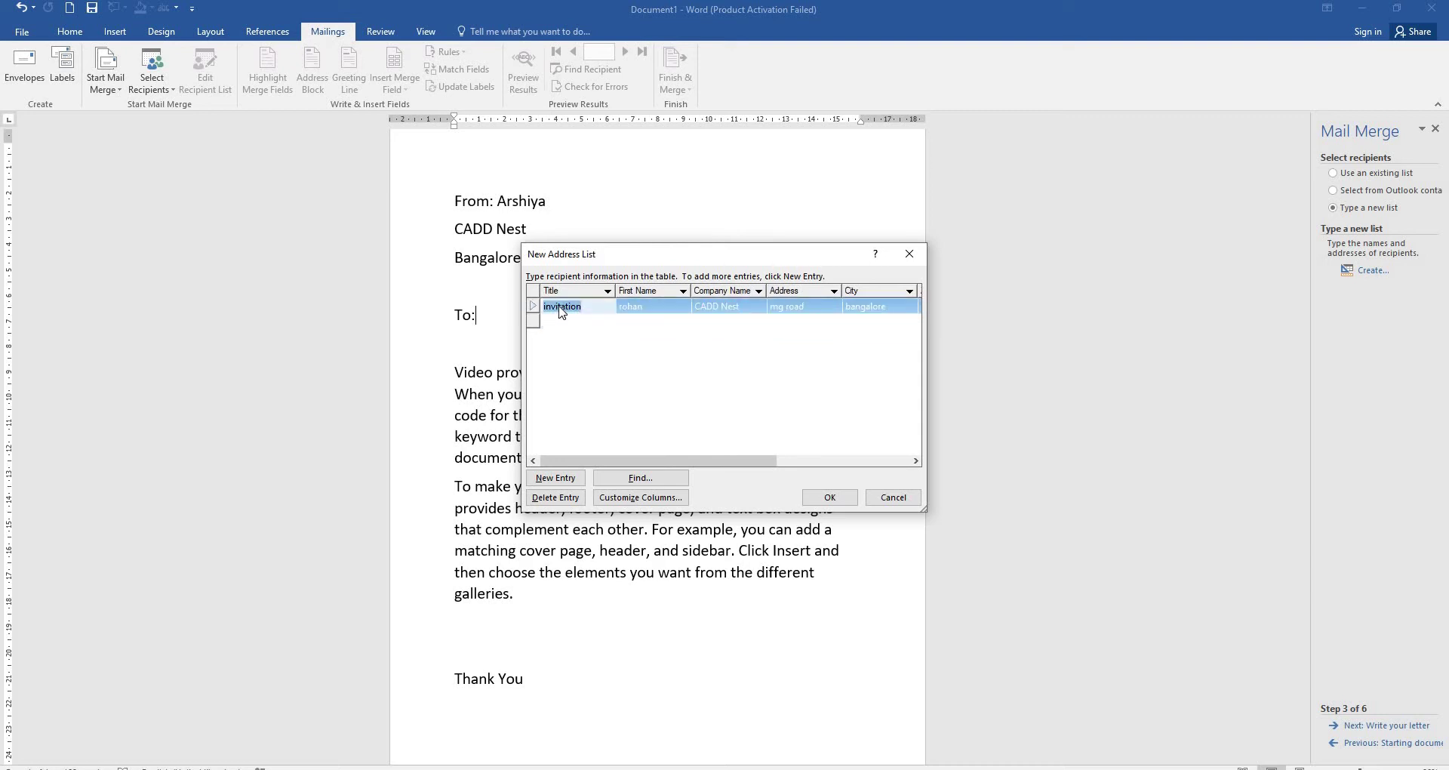
key(ctrl+c)
click(567, 322)
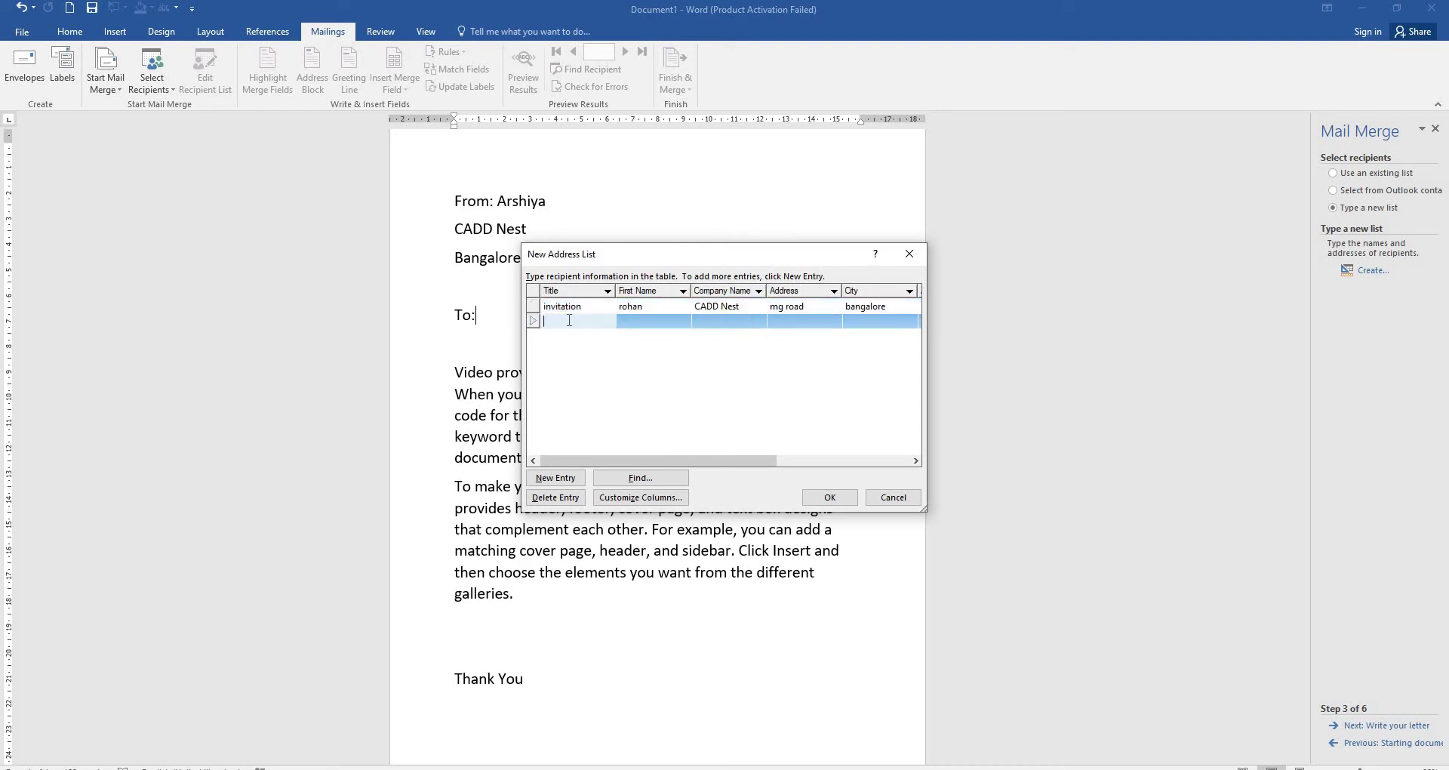
key(ctrl+v)
Copy the company CADD Nest, address and city from row 1 into row 2.
click(639, 324)
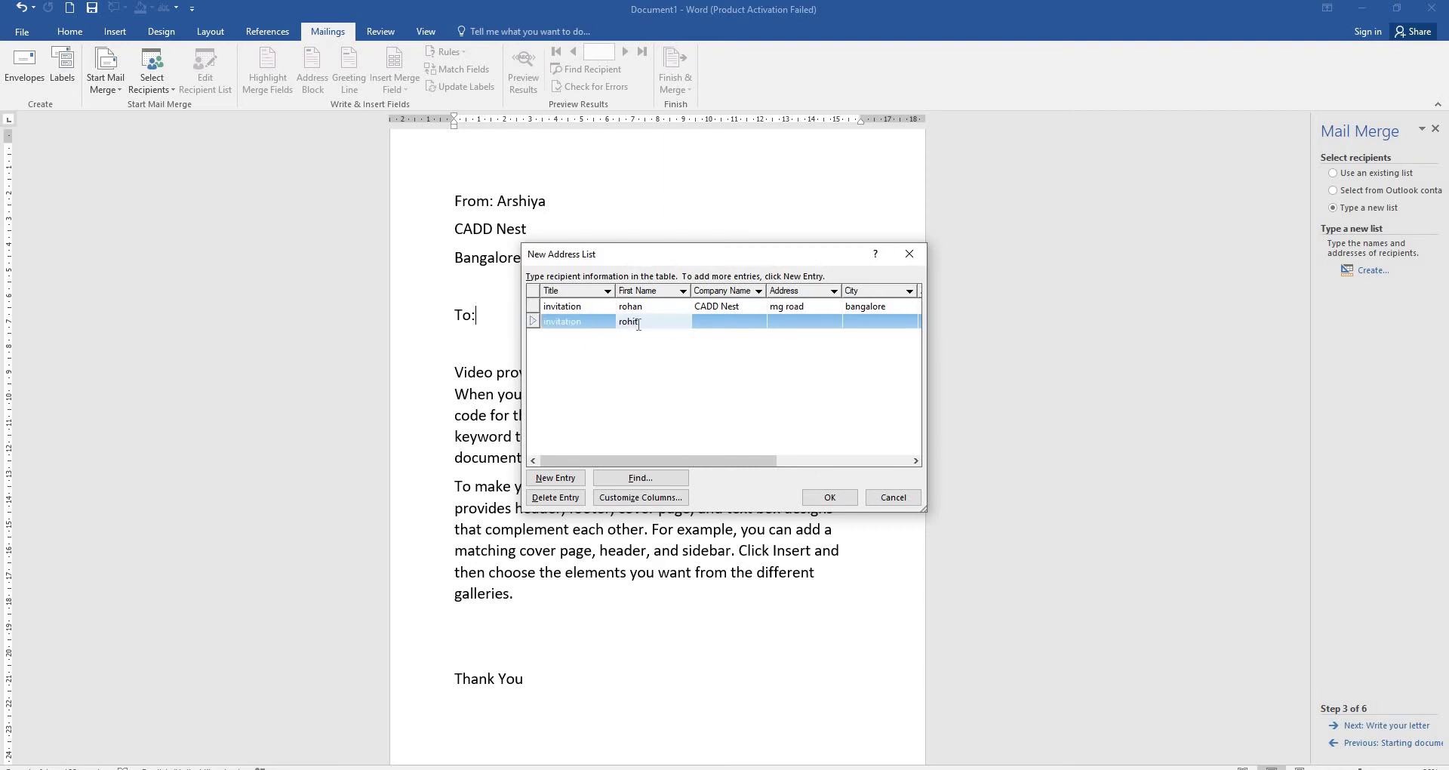
key(Tab)
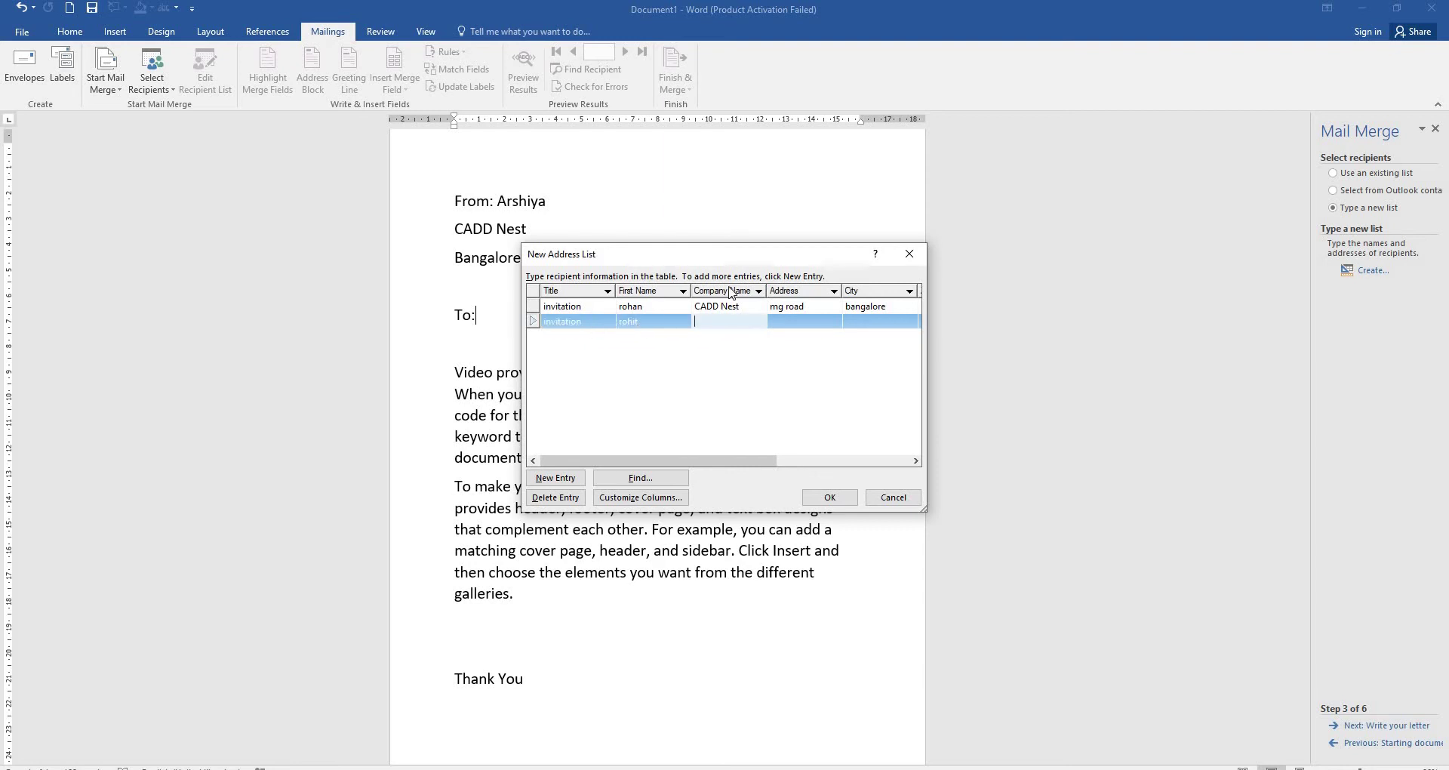
click(705, 308)
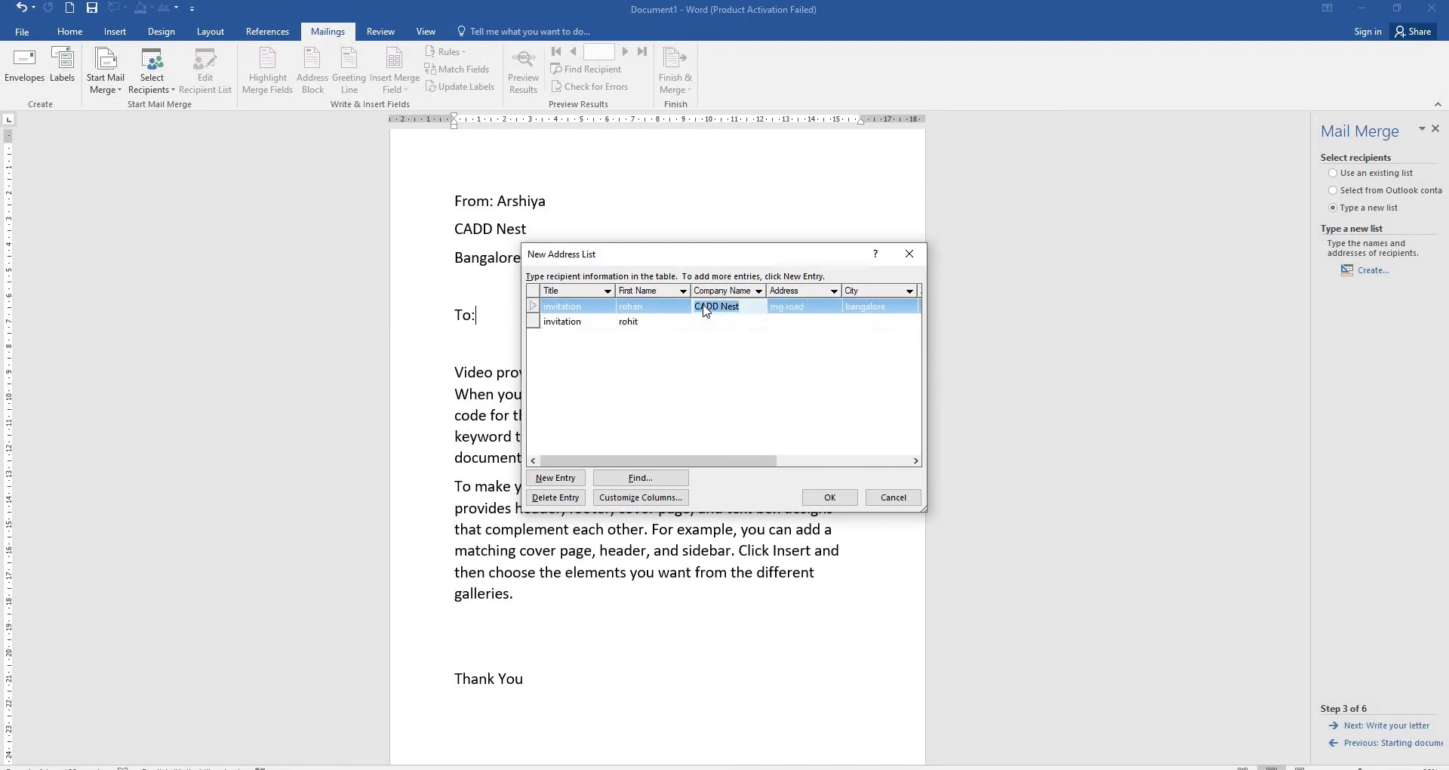
click(714, 323)
key(ctrl+v)
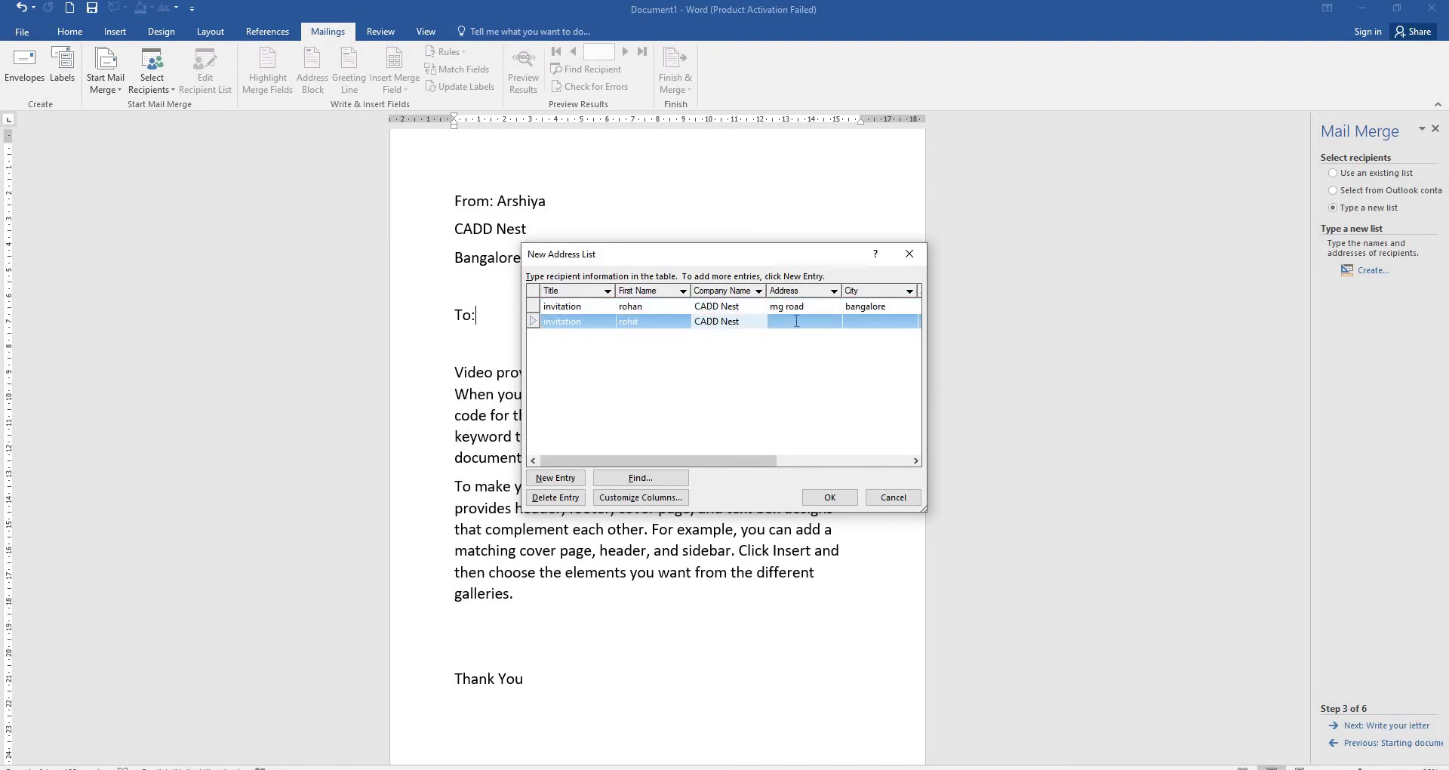
click(787, 310)
click(793, 323)
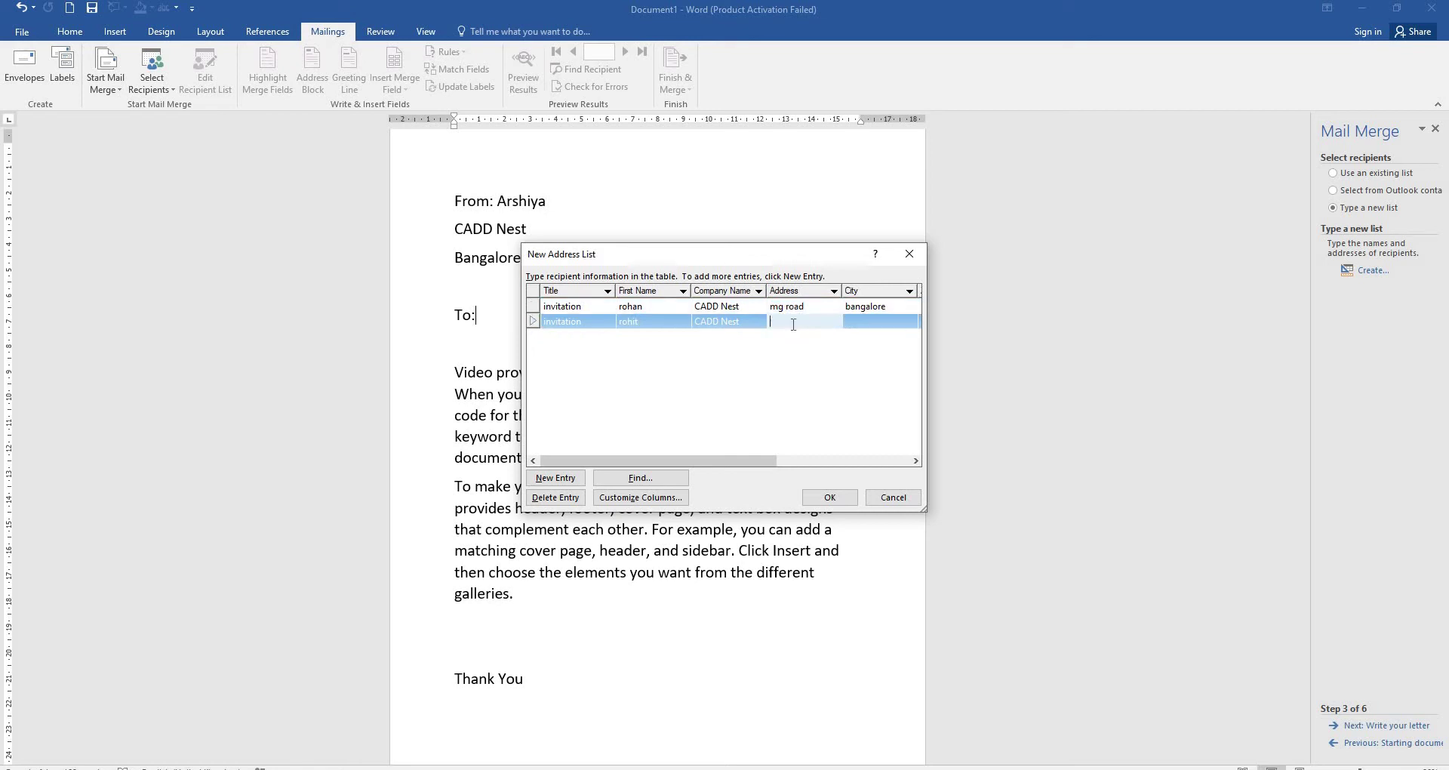
key(ctrl+v)
click(894, 307)
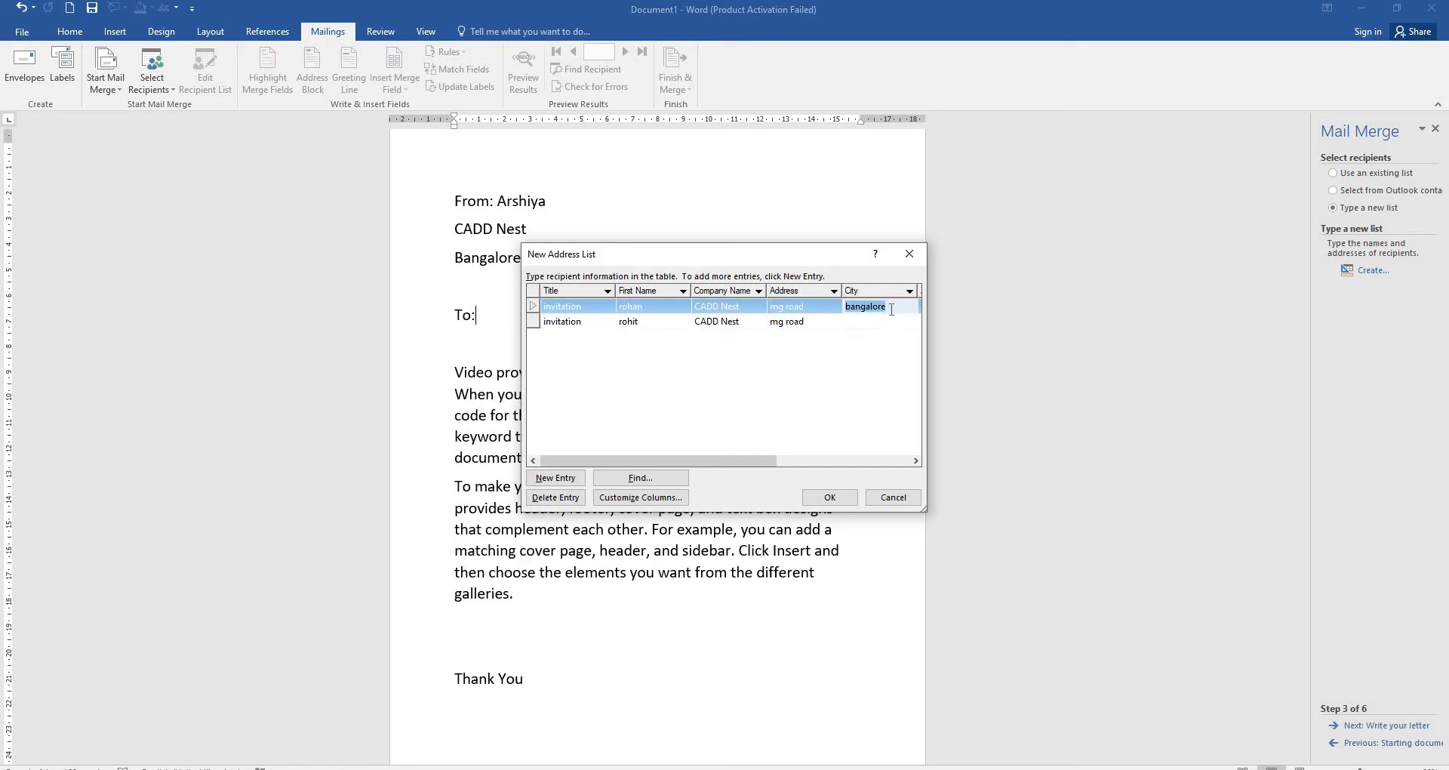
click(893, 323)
key(ctrl+v)
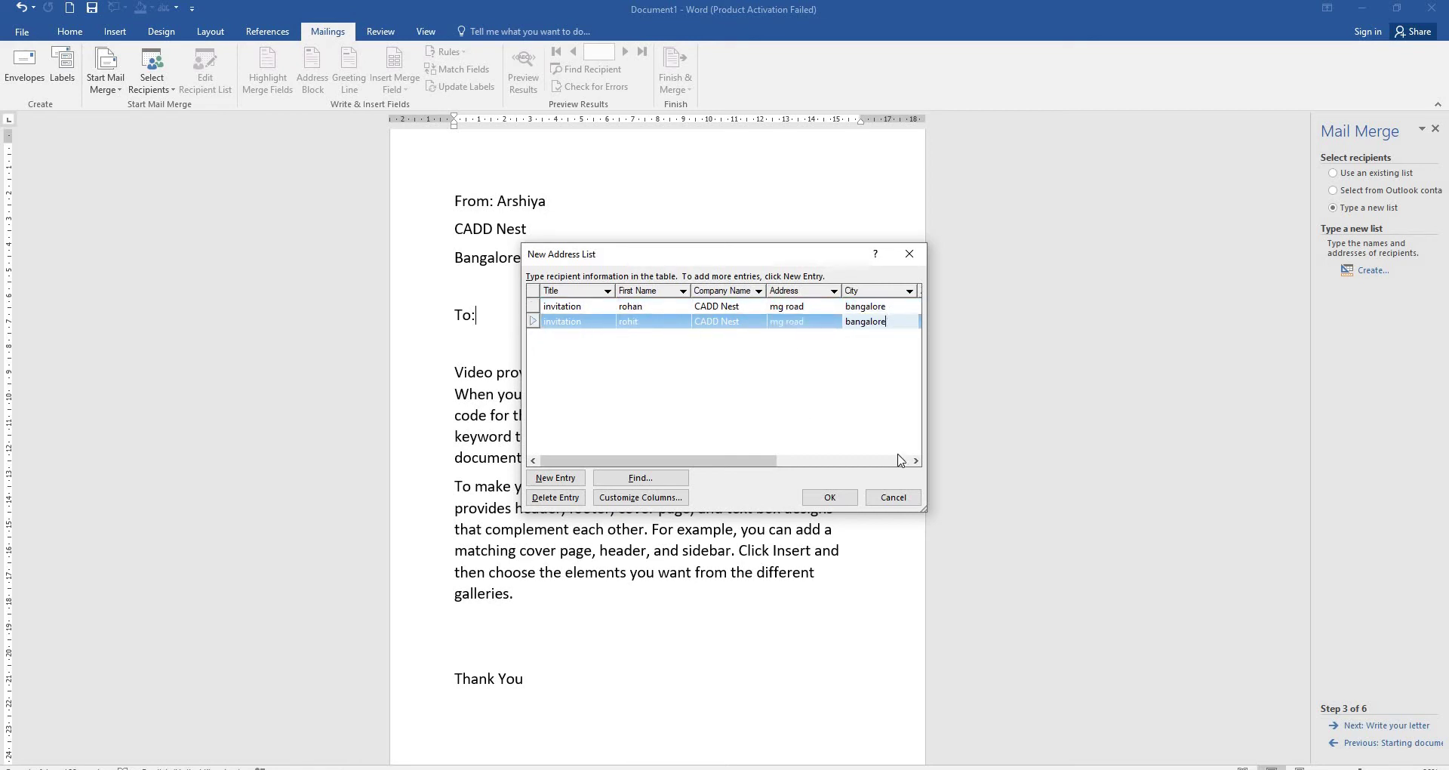
Enter the second recipient's ZIP code, work phone and e-mail address.
key(Tab)
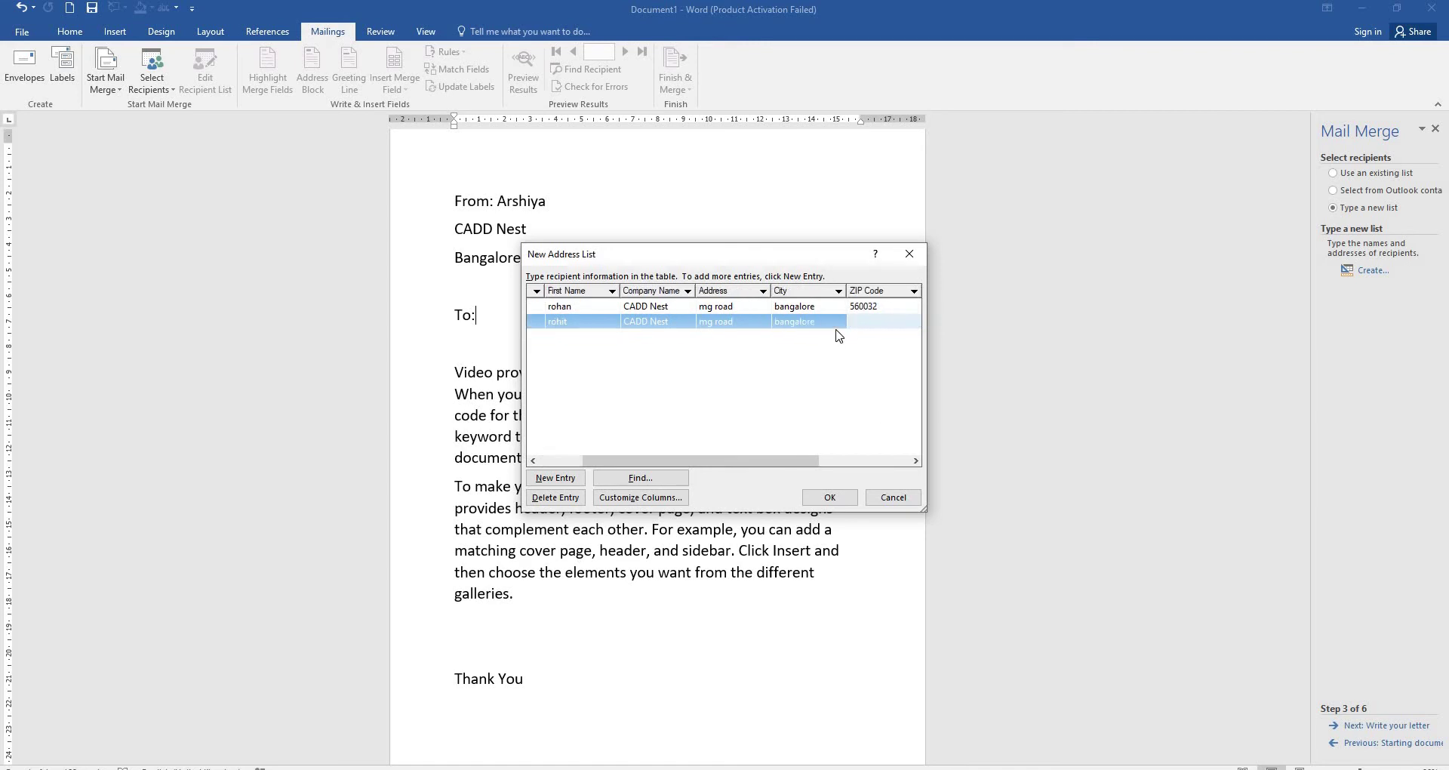
text(56021)
key(Tab)
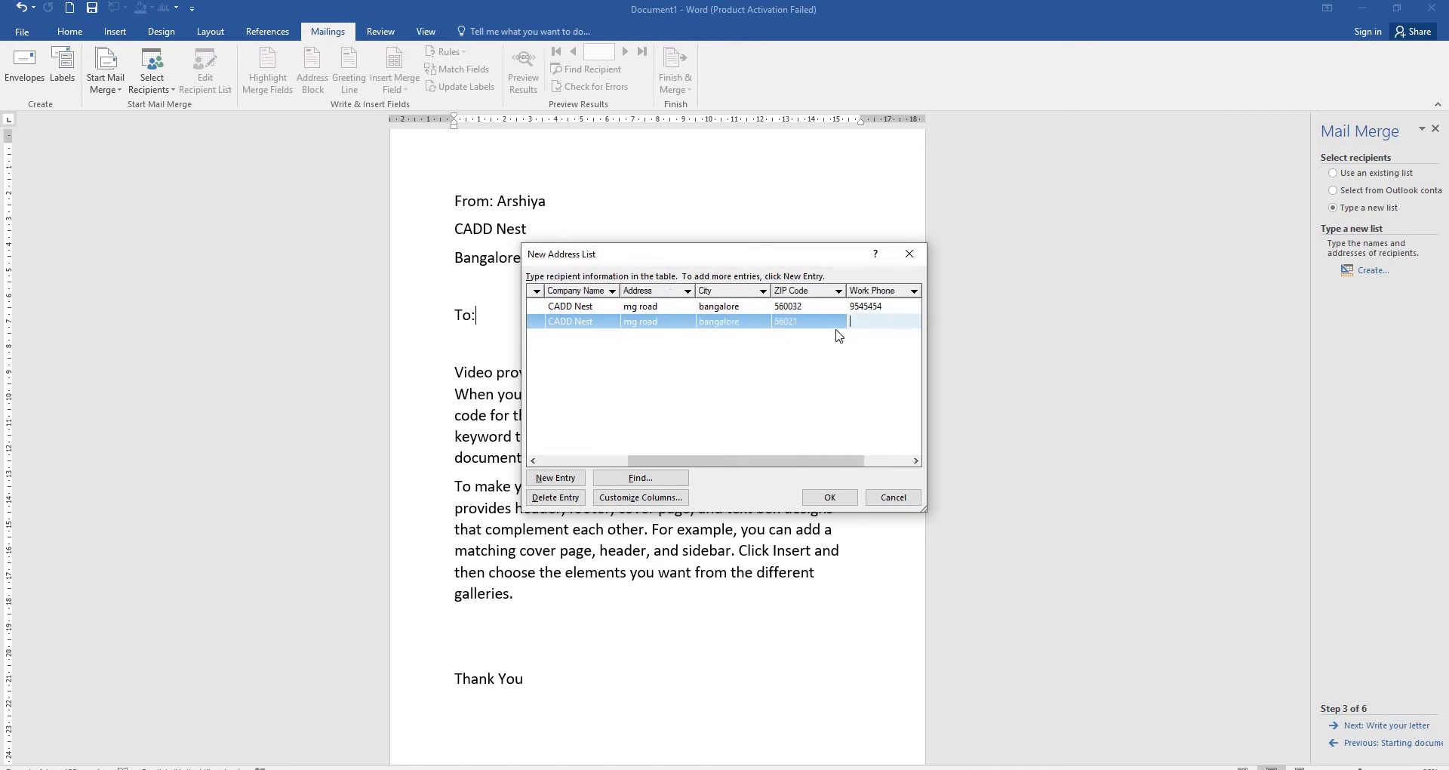
text(5656)
key(Tab)
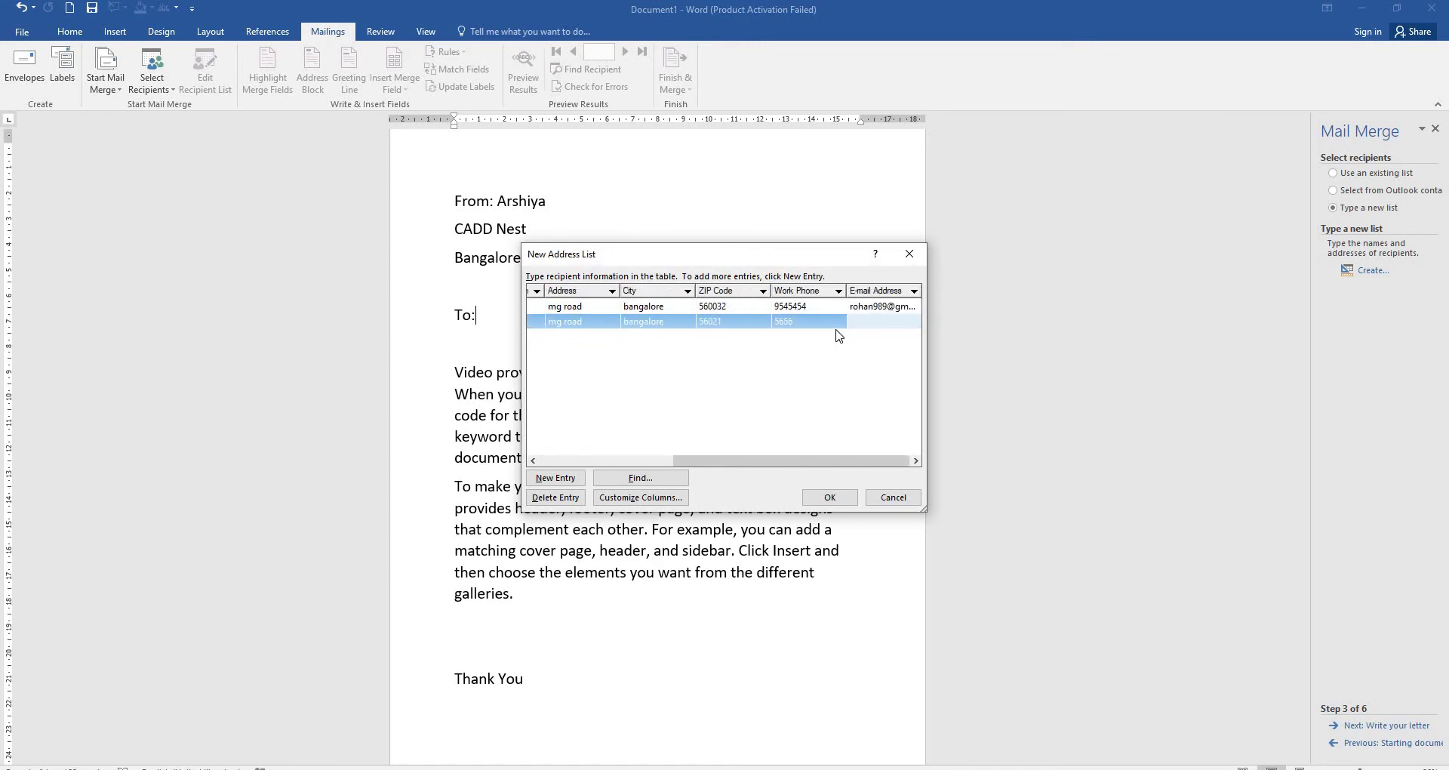
text(d)
text(mail.)
text(com)
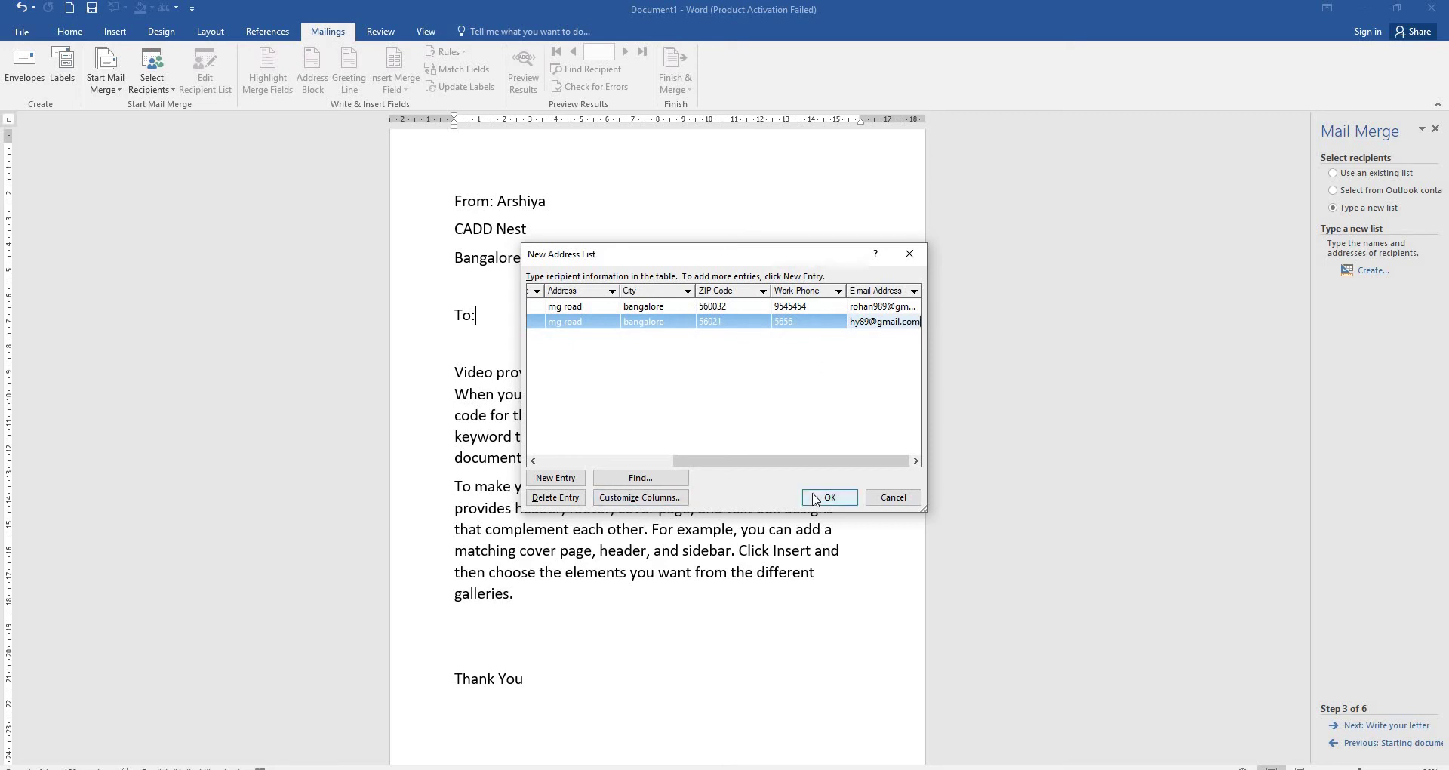
Save the address list as ss on the Desktop and accept it as the merge's recipient list.
click(814, 495)
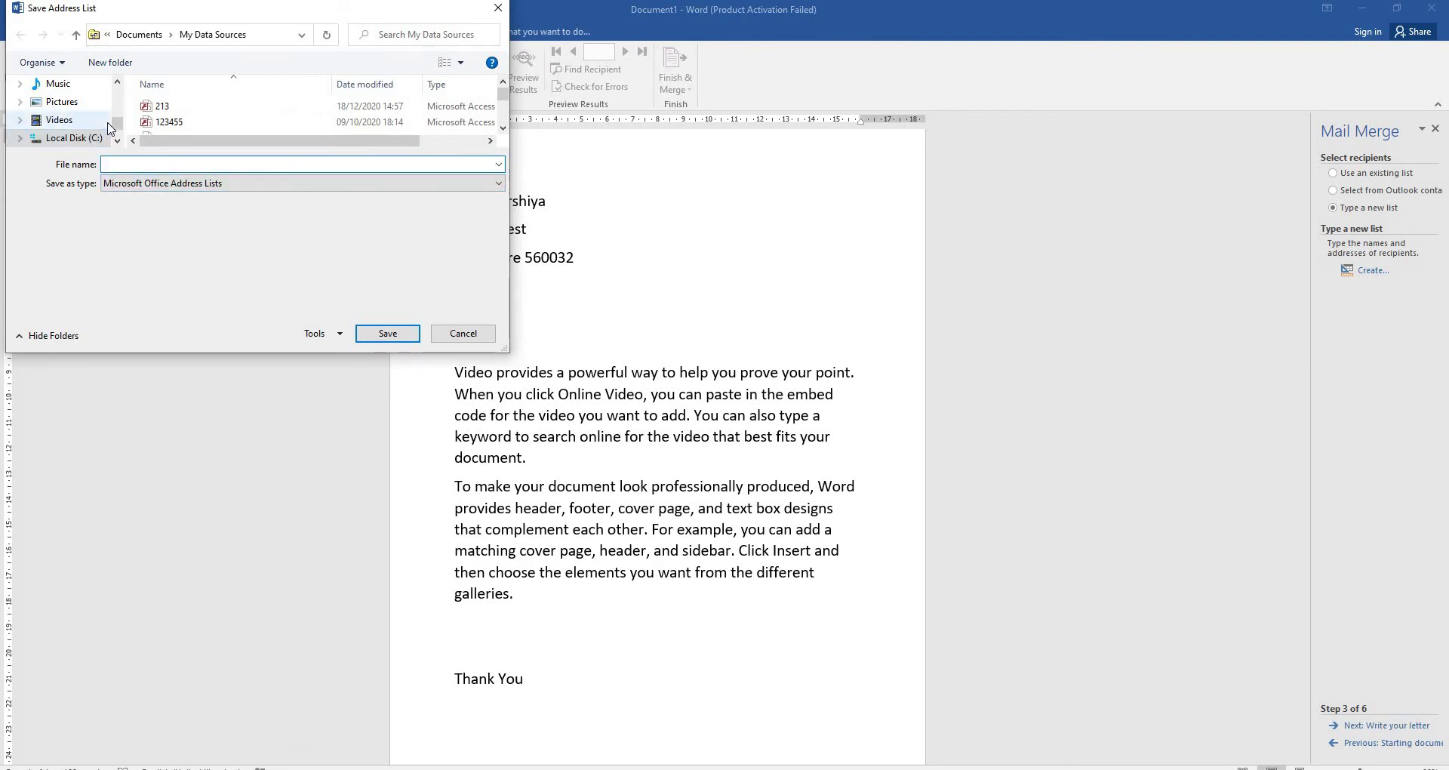
scroll(117, 114, up, 2)
scroll(117, 115, up, 2)
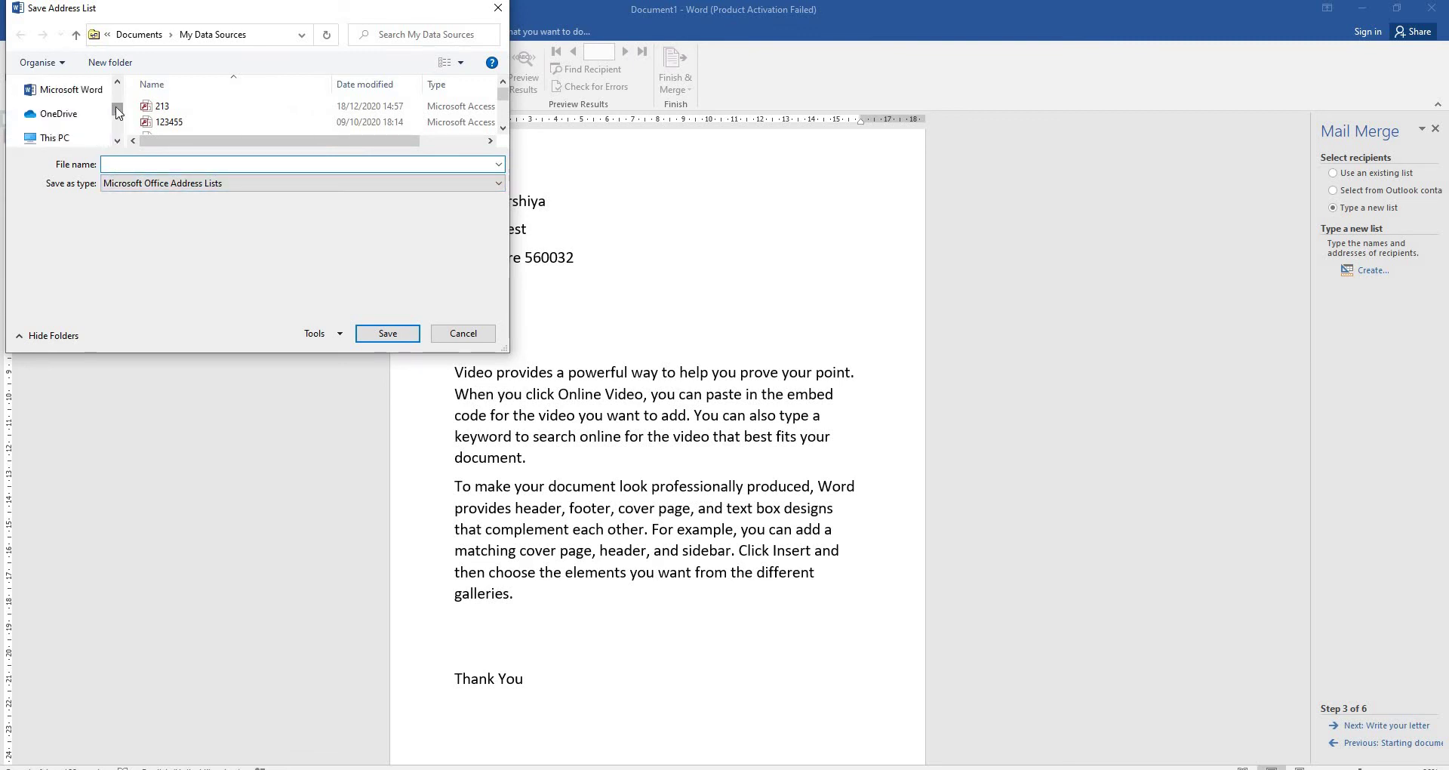
scroll(117, 113, down, 5)
scroll(117, 113, down, 1)
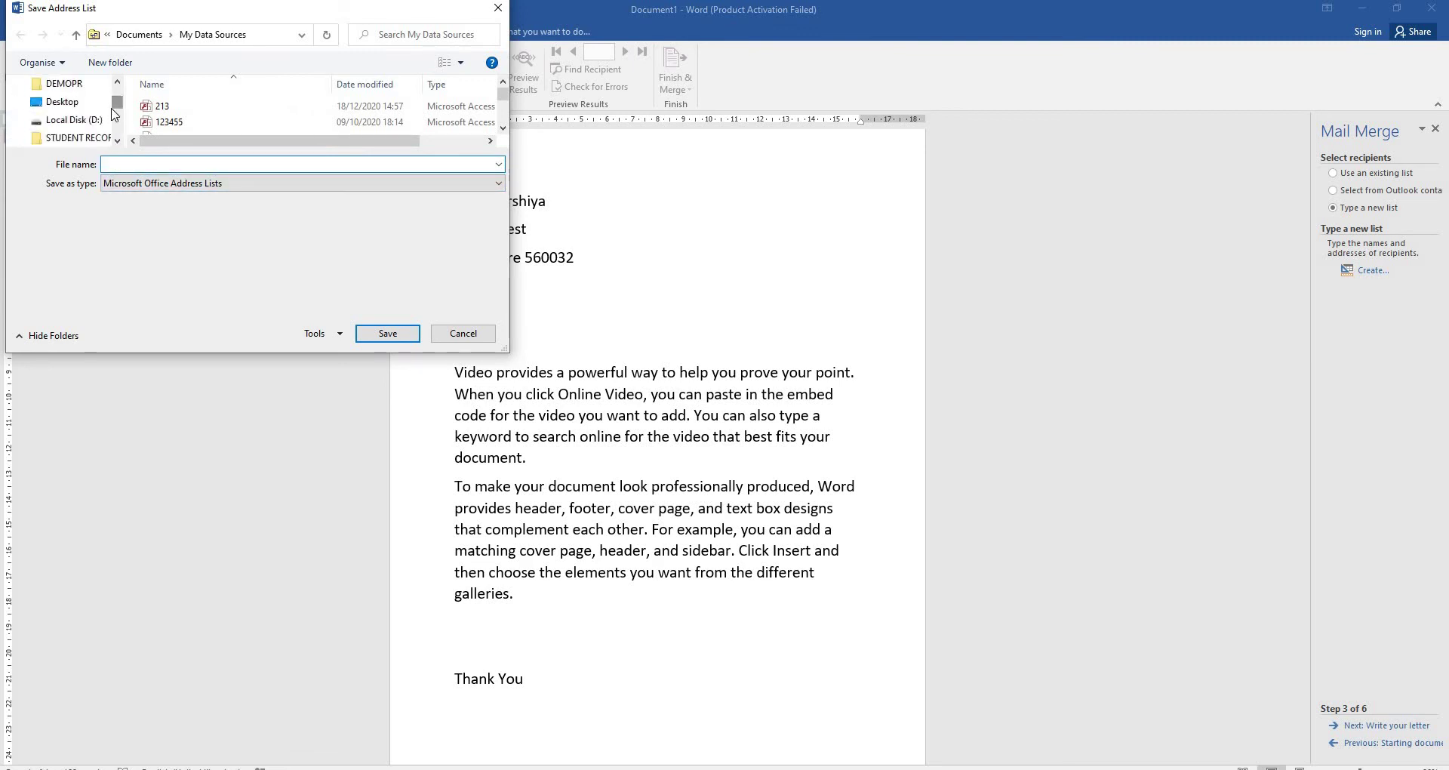
click(118, 160)
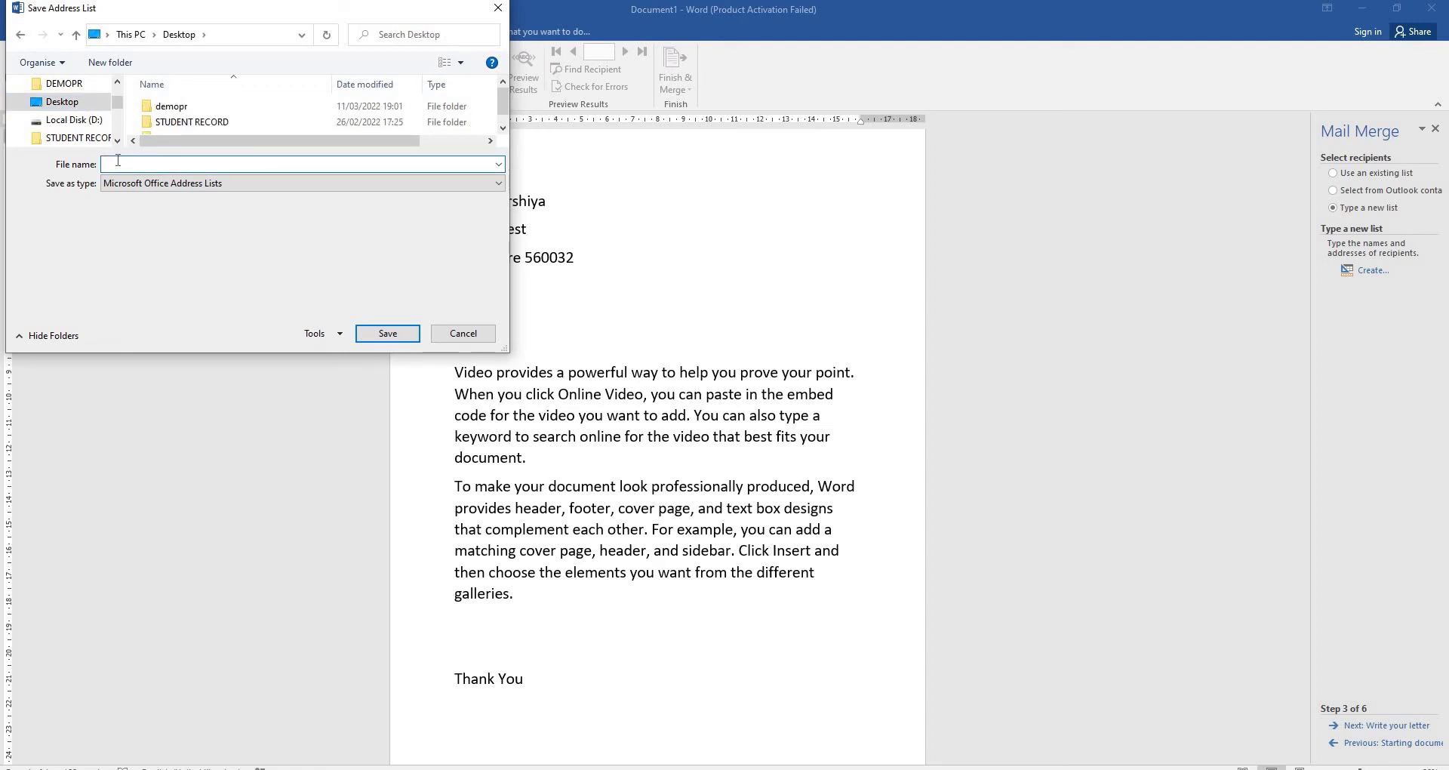
text(ss)
click(366, 334)
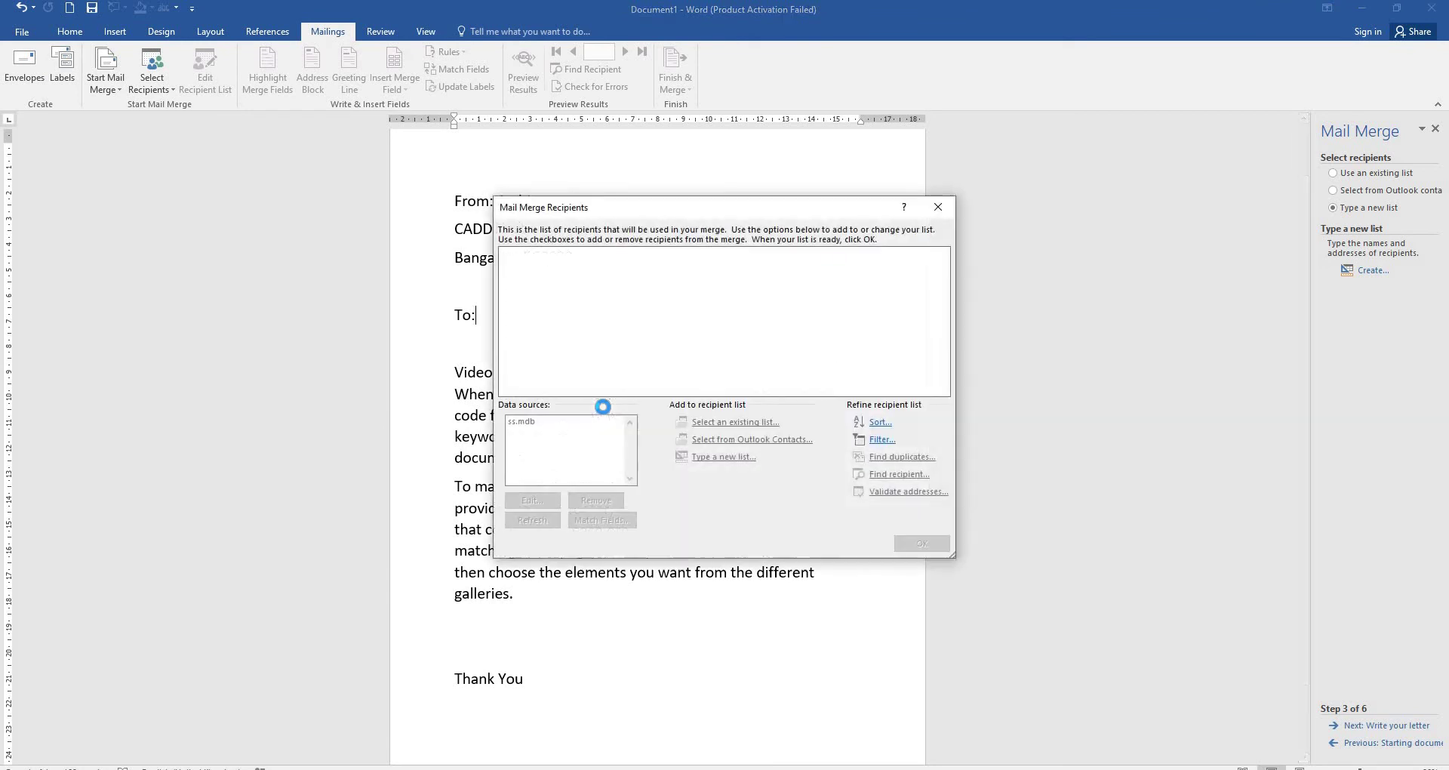
click(922, 545)
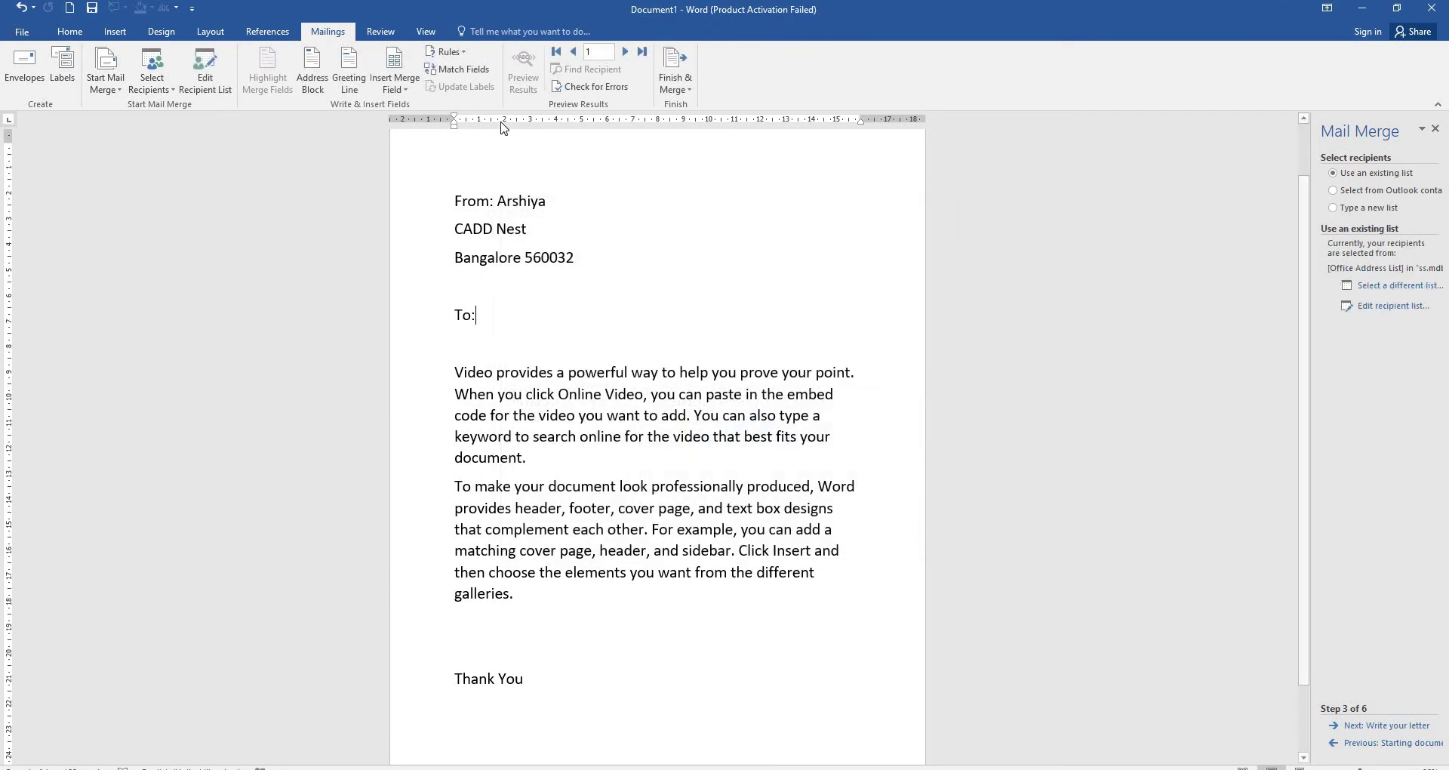
Insert the Title, First_Name, Company_Name, Address, City and ZIP_Code merge fields after To:.
click(399, 84)
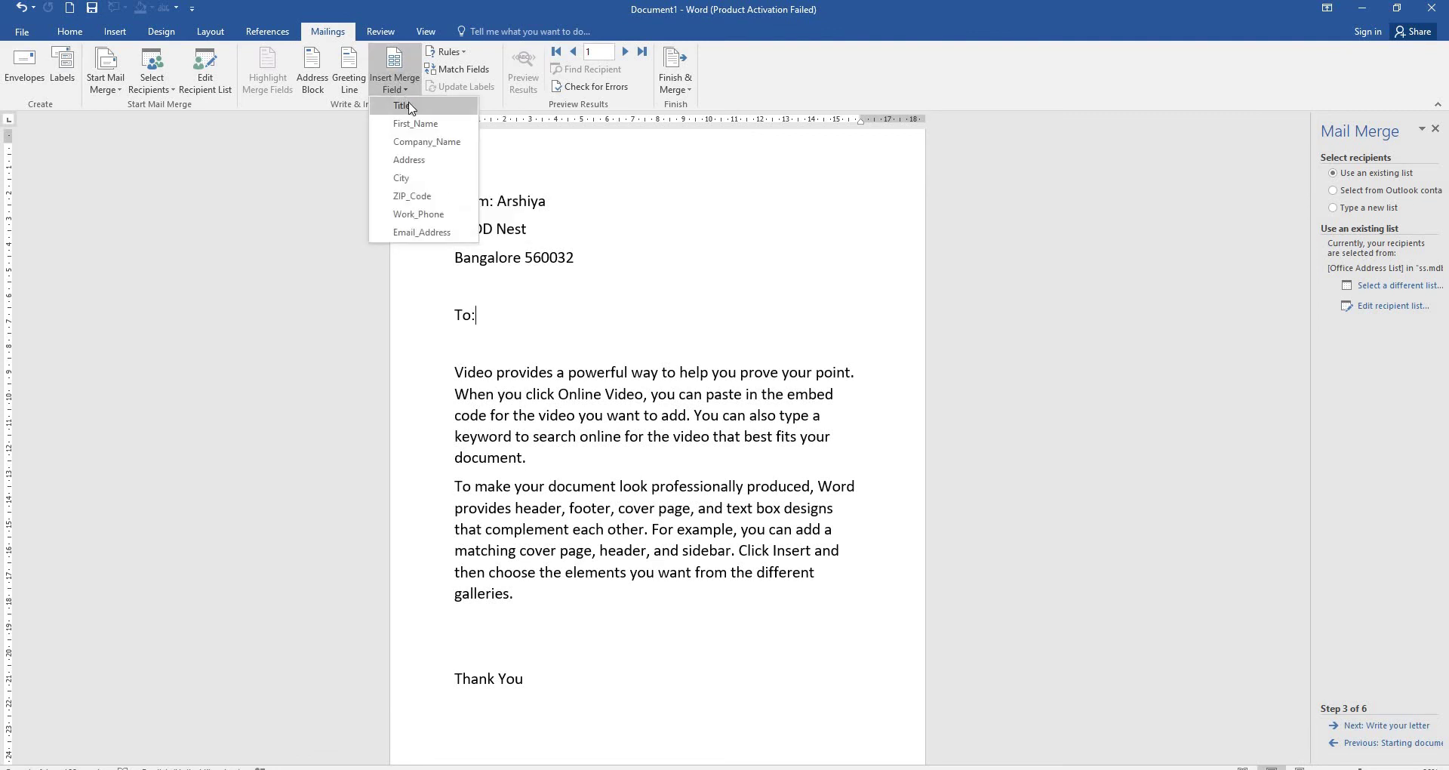
click(408, 104)
click(407, 92)
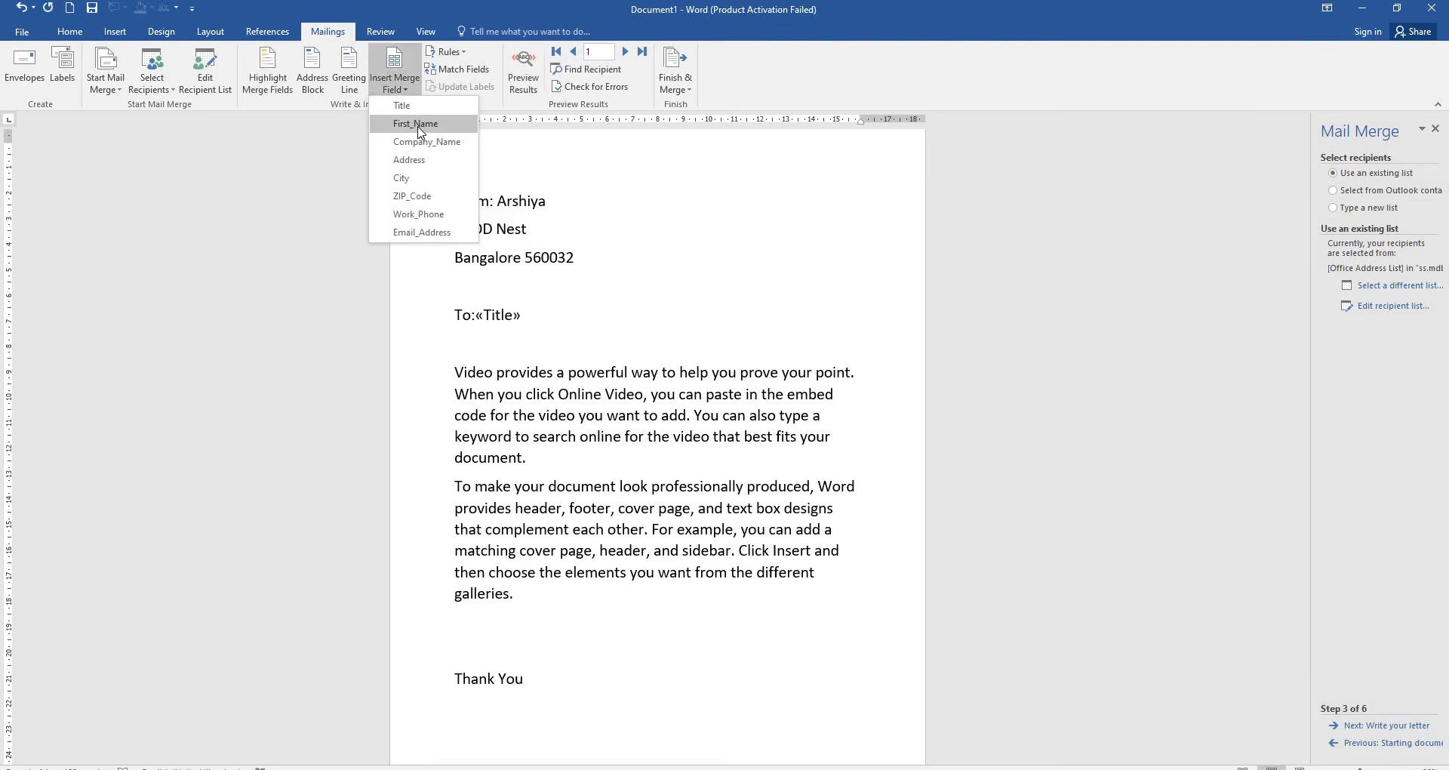
click(417, 126)
click(395, 77)
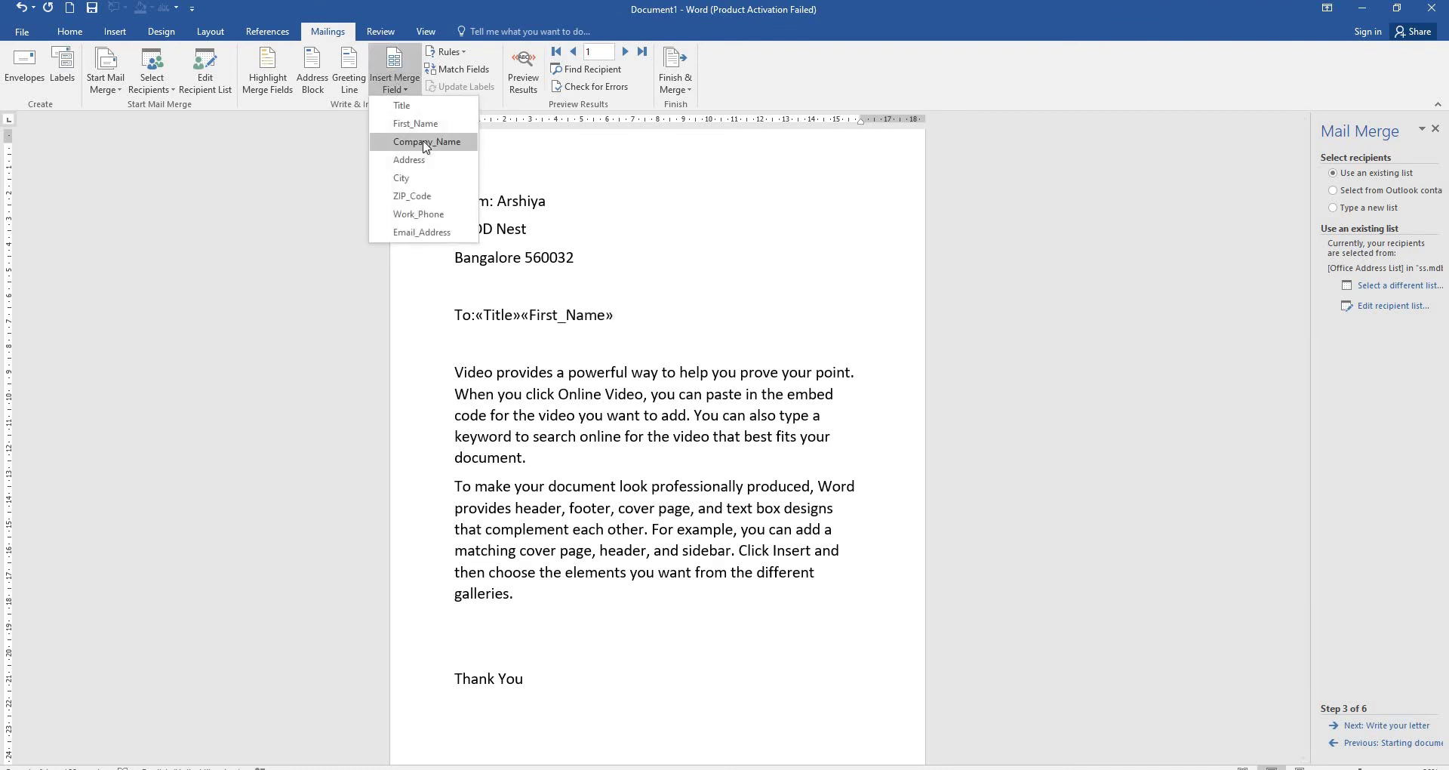
click(422, 141)
click(406, 89)
click(427, 161)
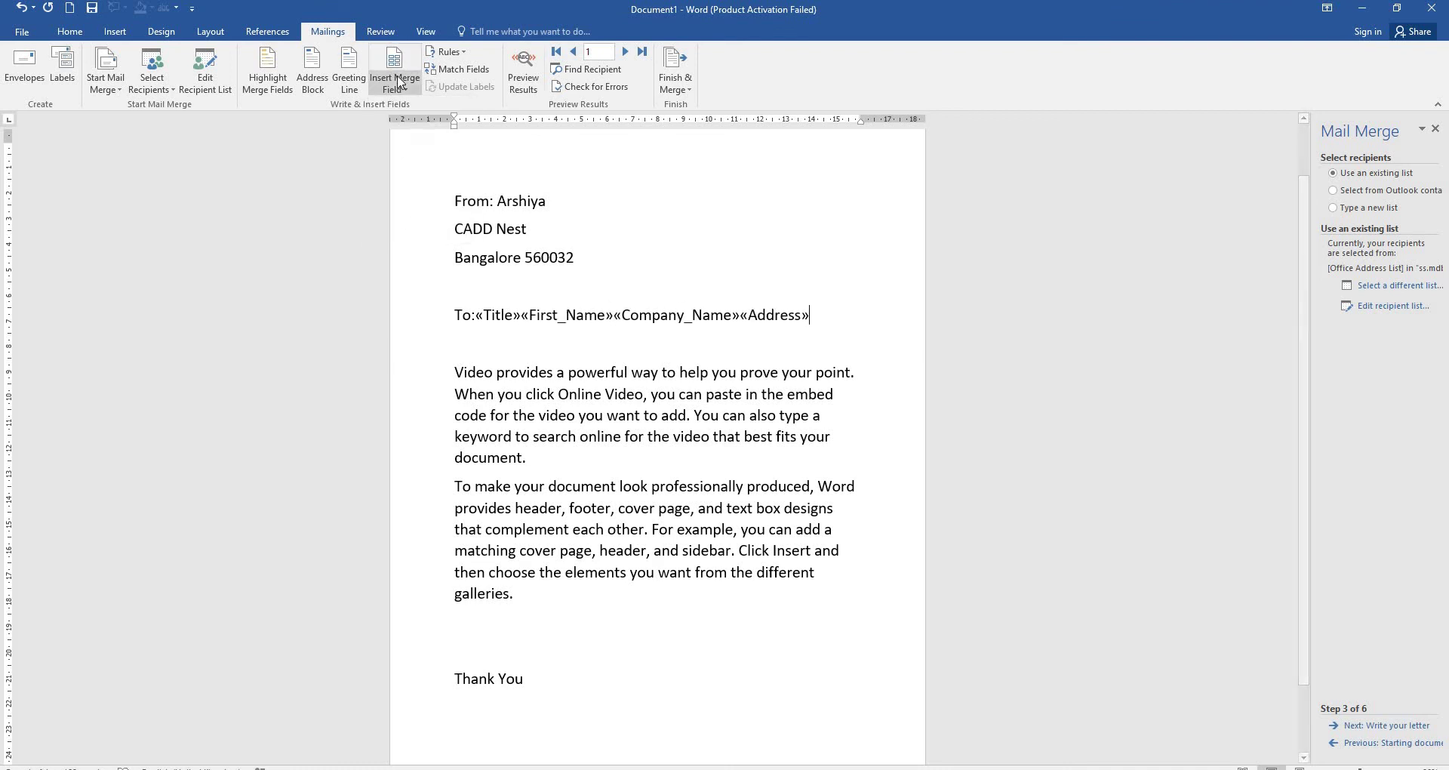
click(395, 88)
click(428, 179)
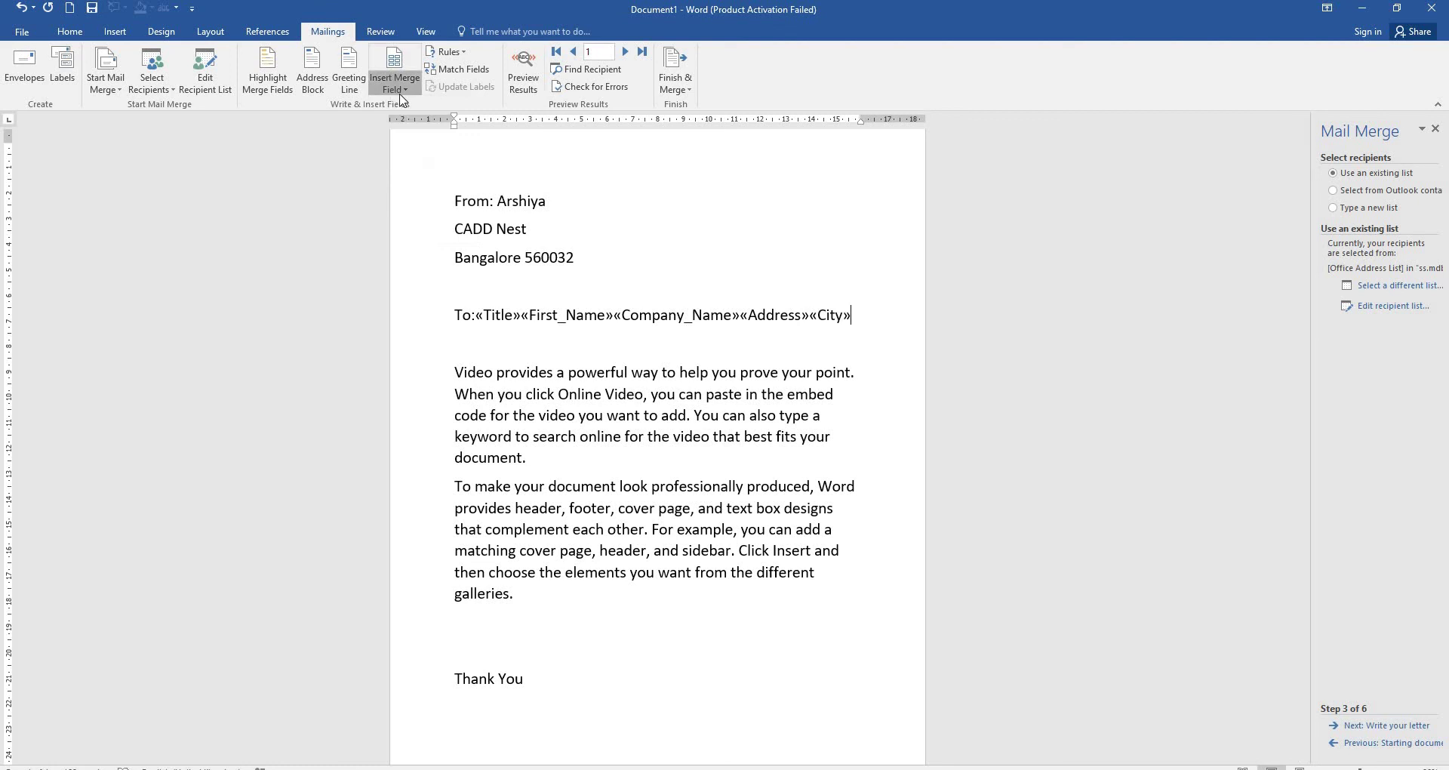
click(396, 83)
click(413, 198)
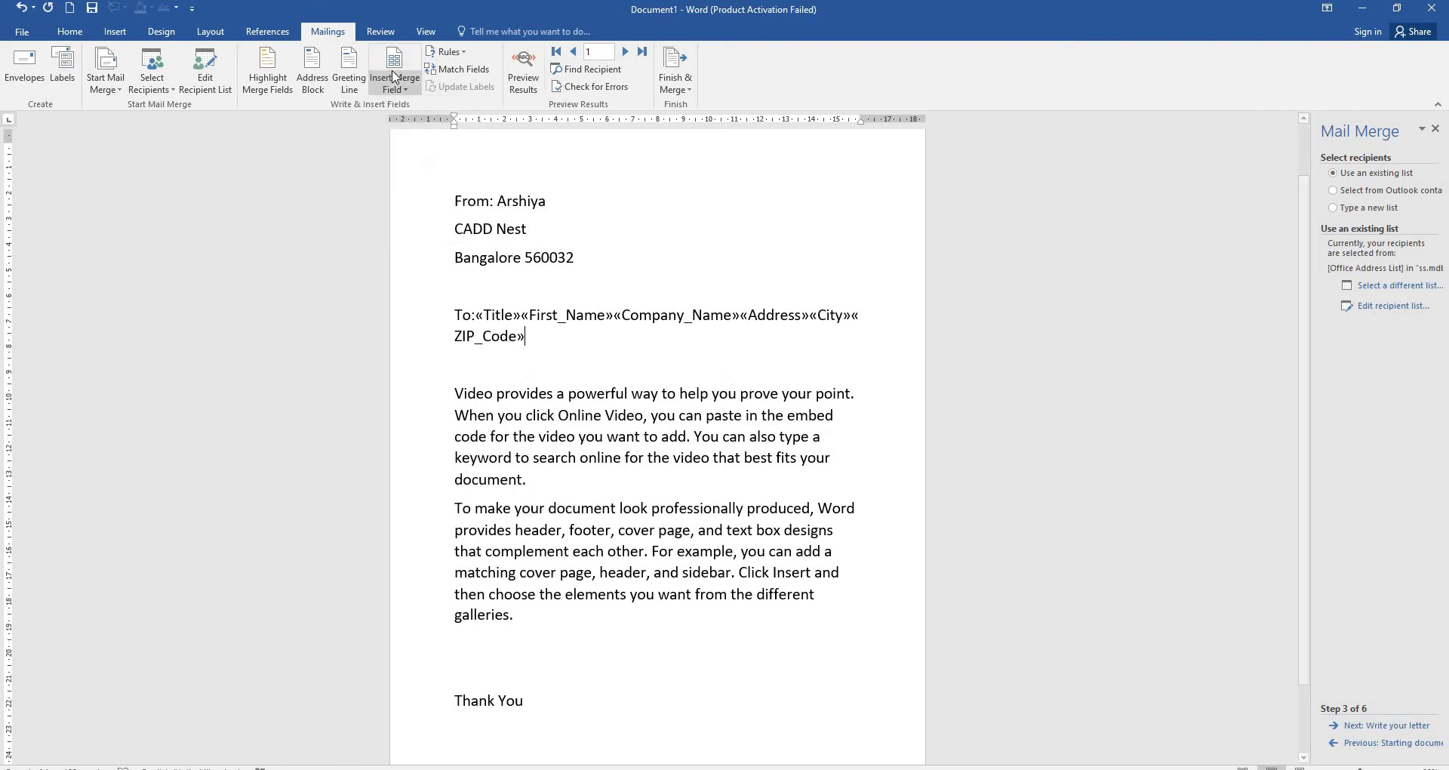
Add the Work Phone and E-mail Address fields through the Insert Merge Field dialog.
click(393, 64)
click(453, 273)
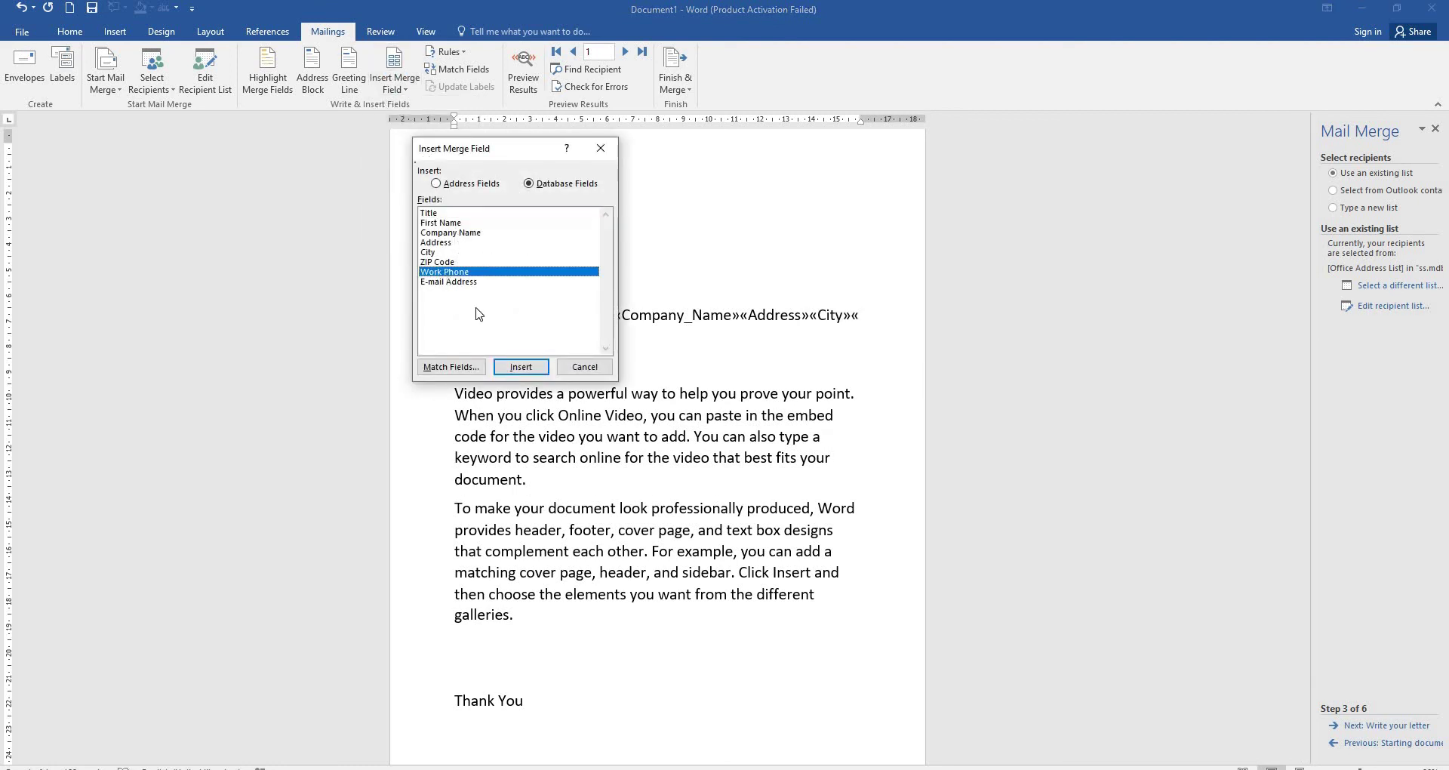
click(521, 367)
click(471, 282)
click(521, 367)
click(584, 367)
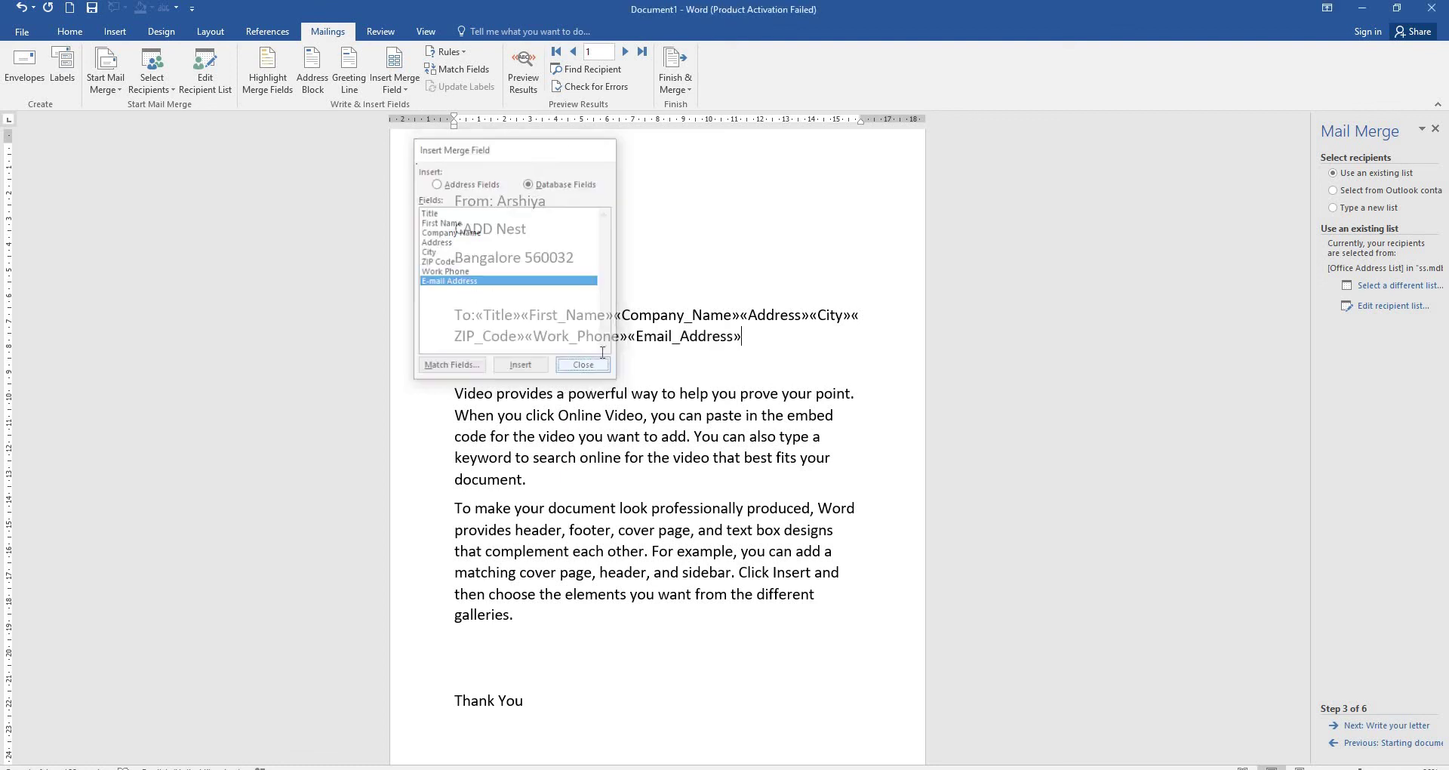
click(520, 316)
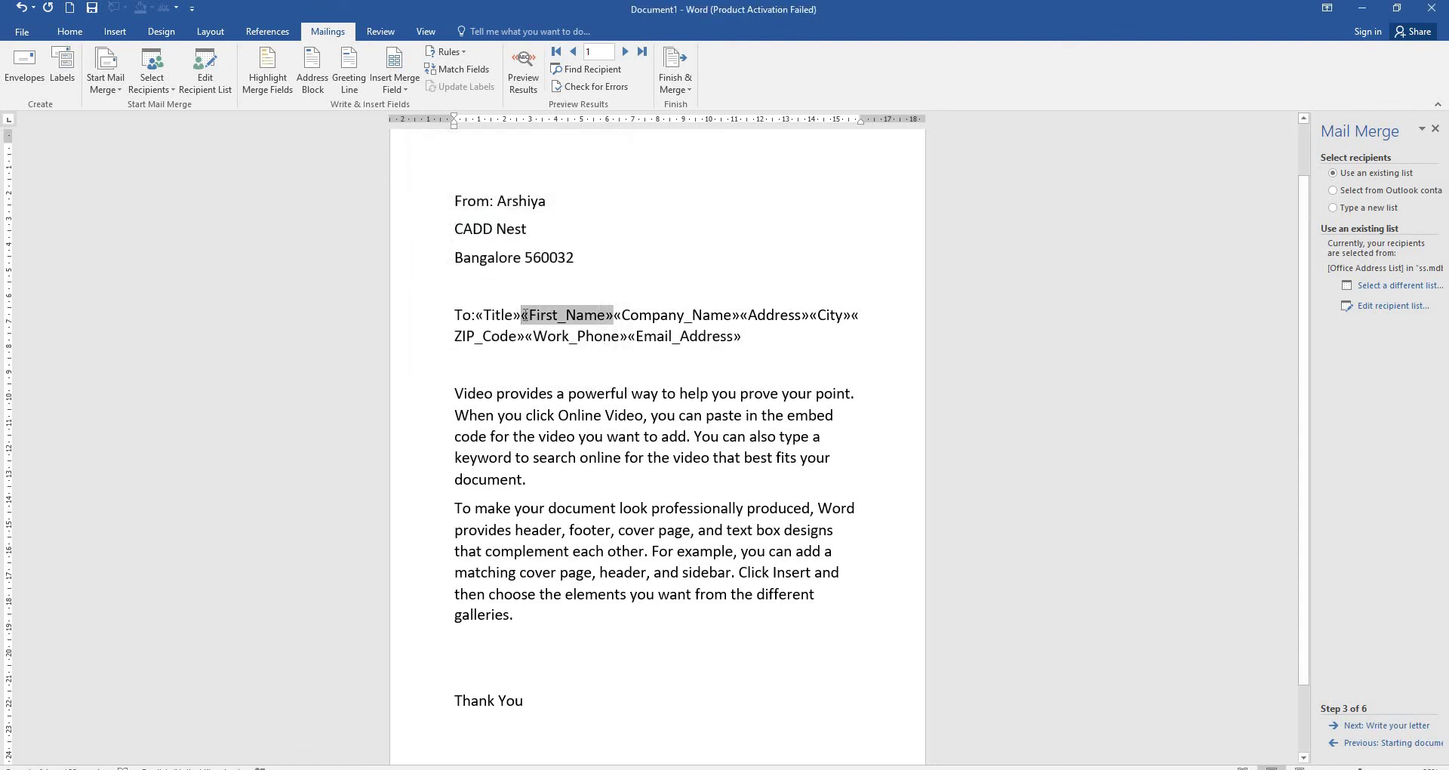
Start First_Name, Company_Name, Address, City, ZIP_Code, Work_Phone and Email_Address each on a new line.
key(Return)
click(548, 343)
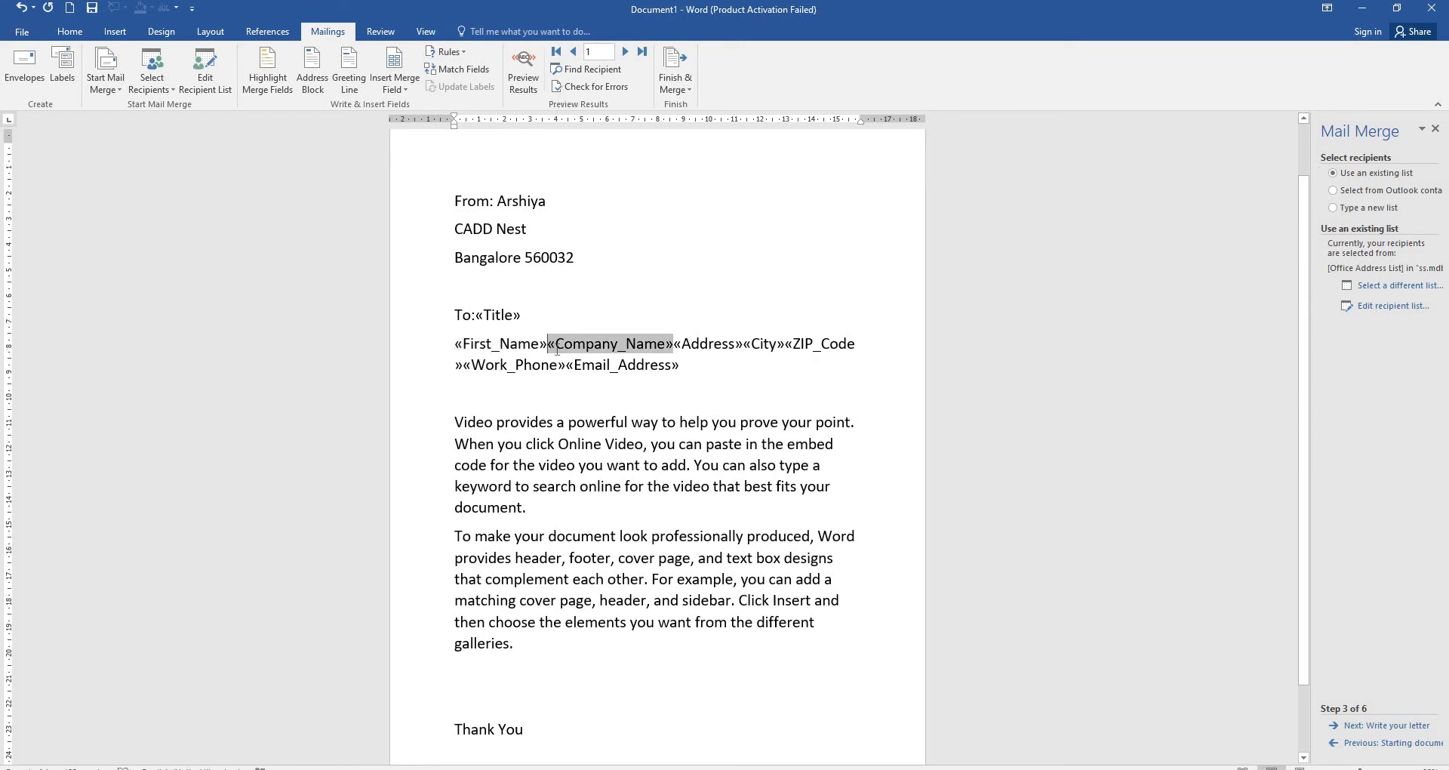
key(Return)
click(582, 372)
key(Return)
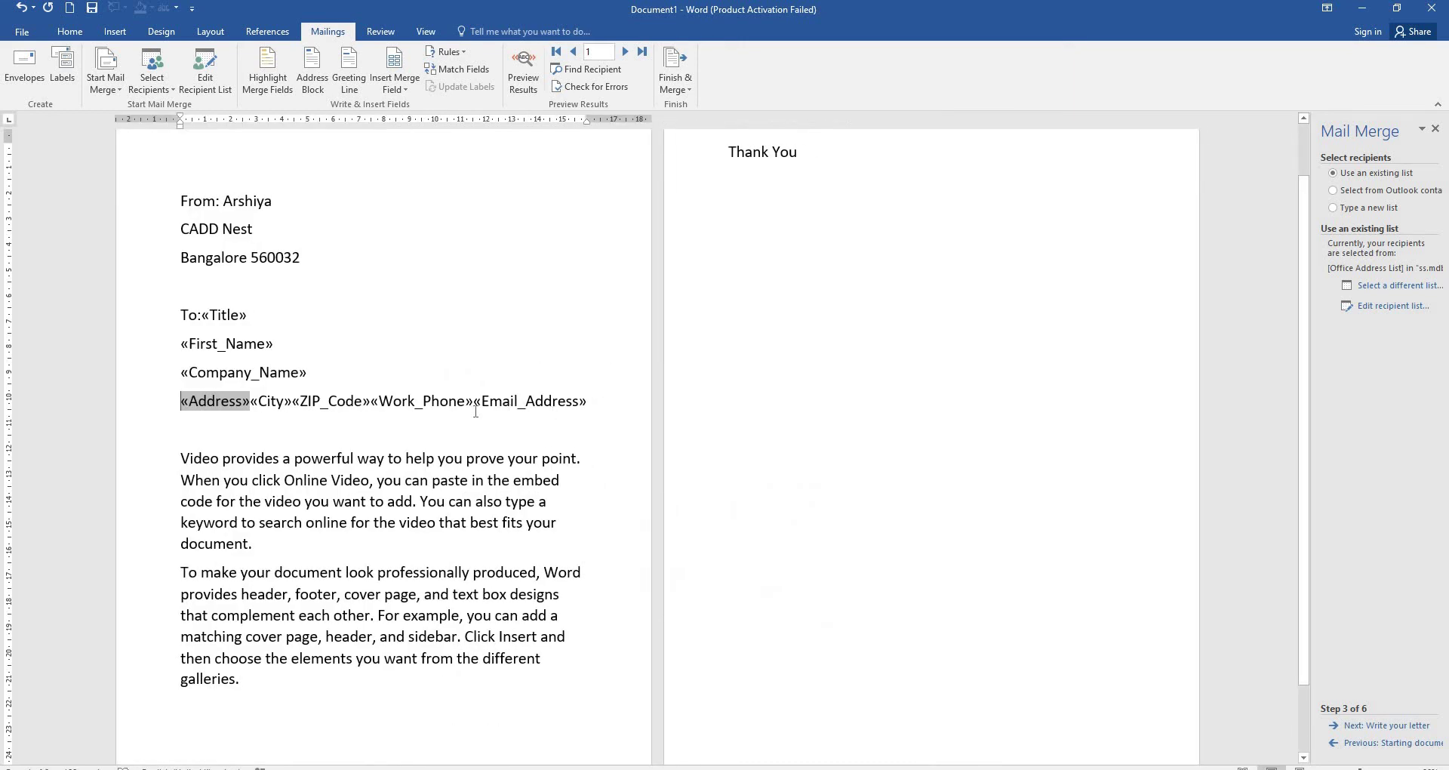
click(252, 401)
key(Return)
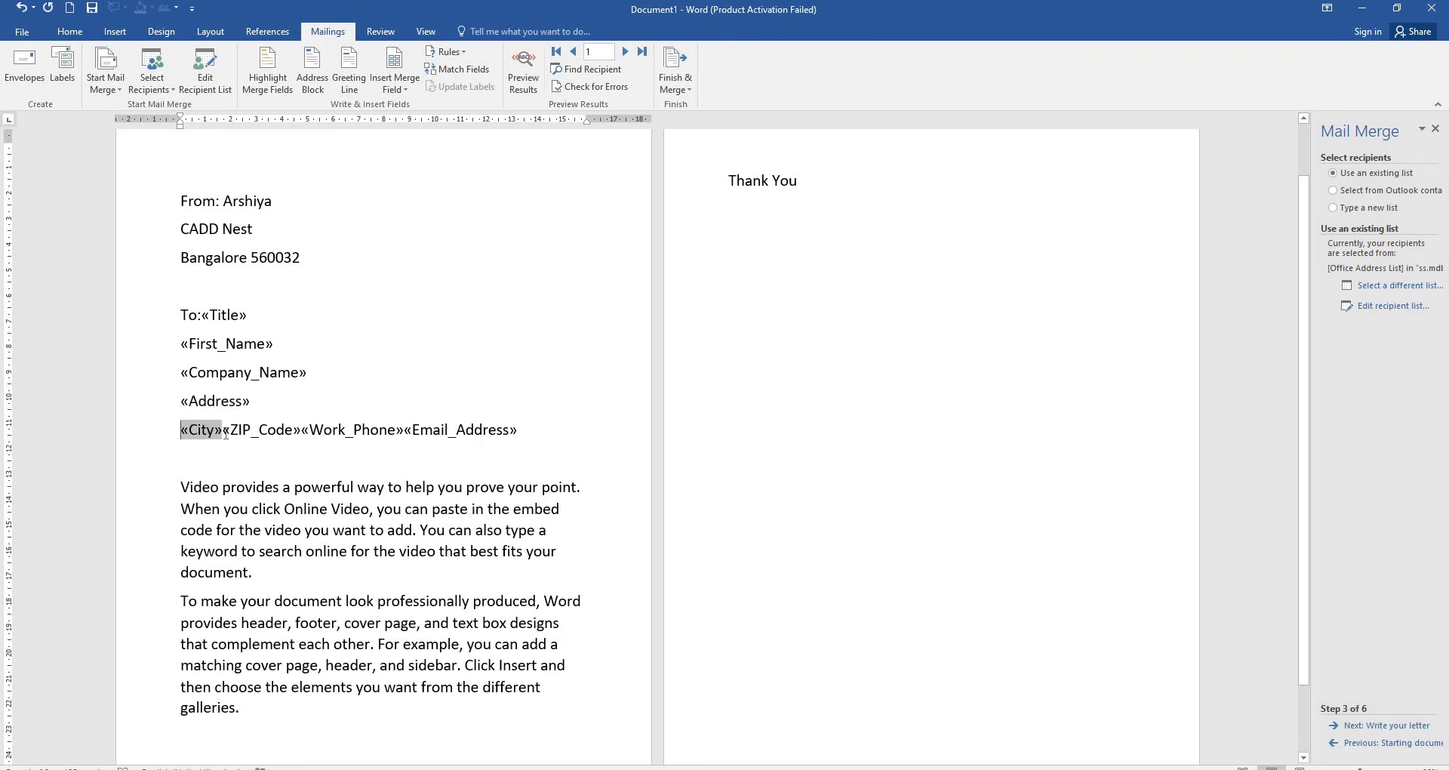
click(225, 430)
key(Return)
click(260, 458)
key(Return)
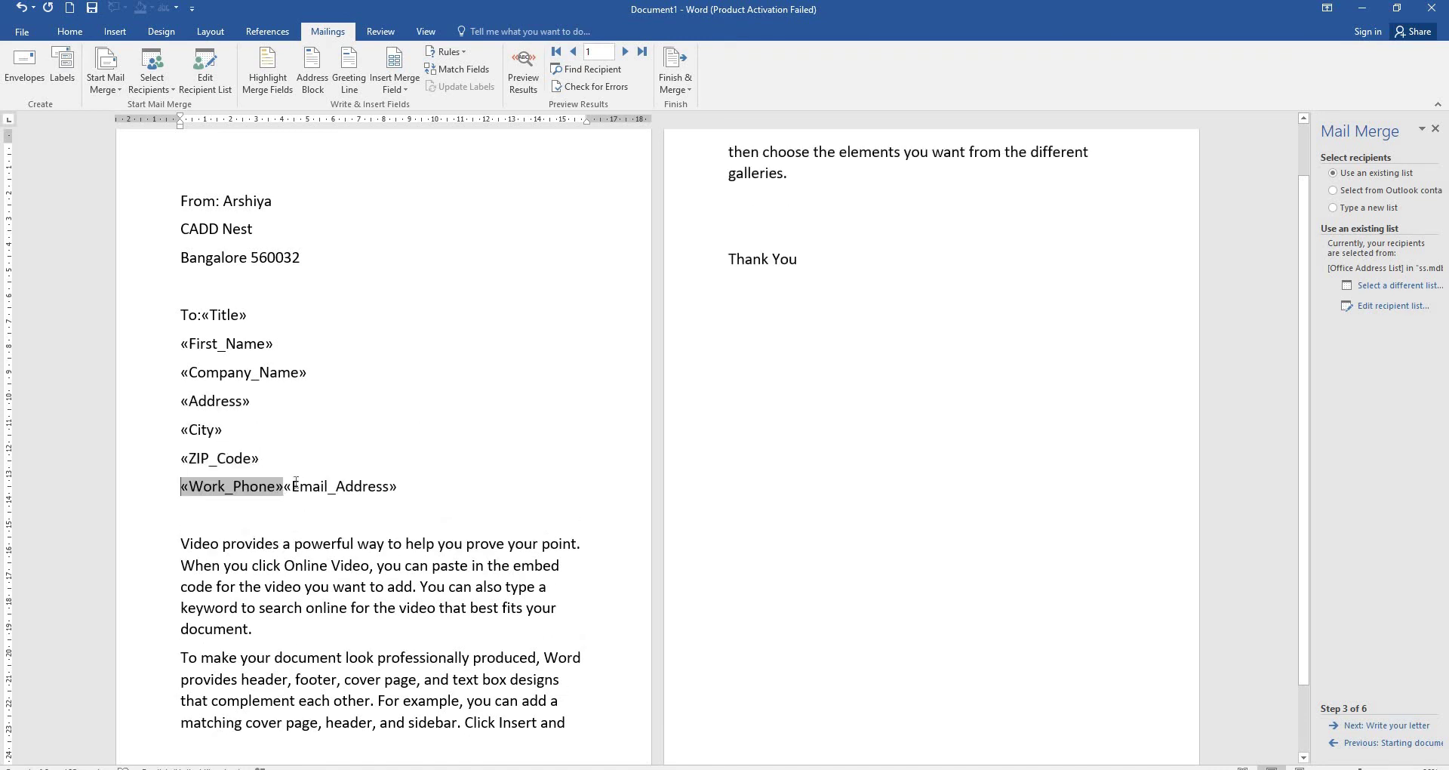
click(284, 486)
key(Return)
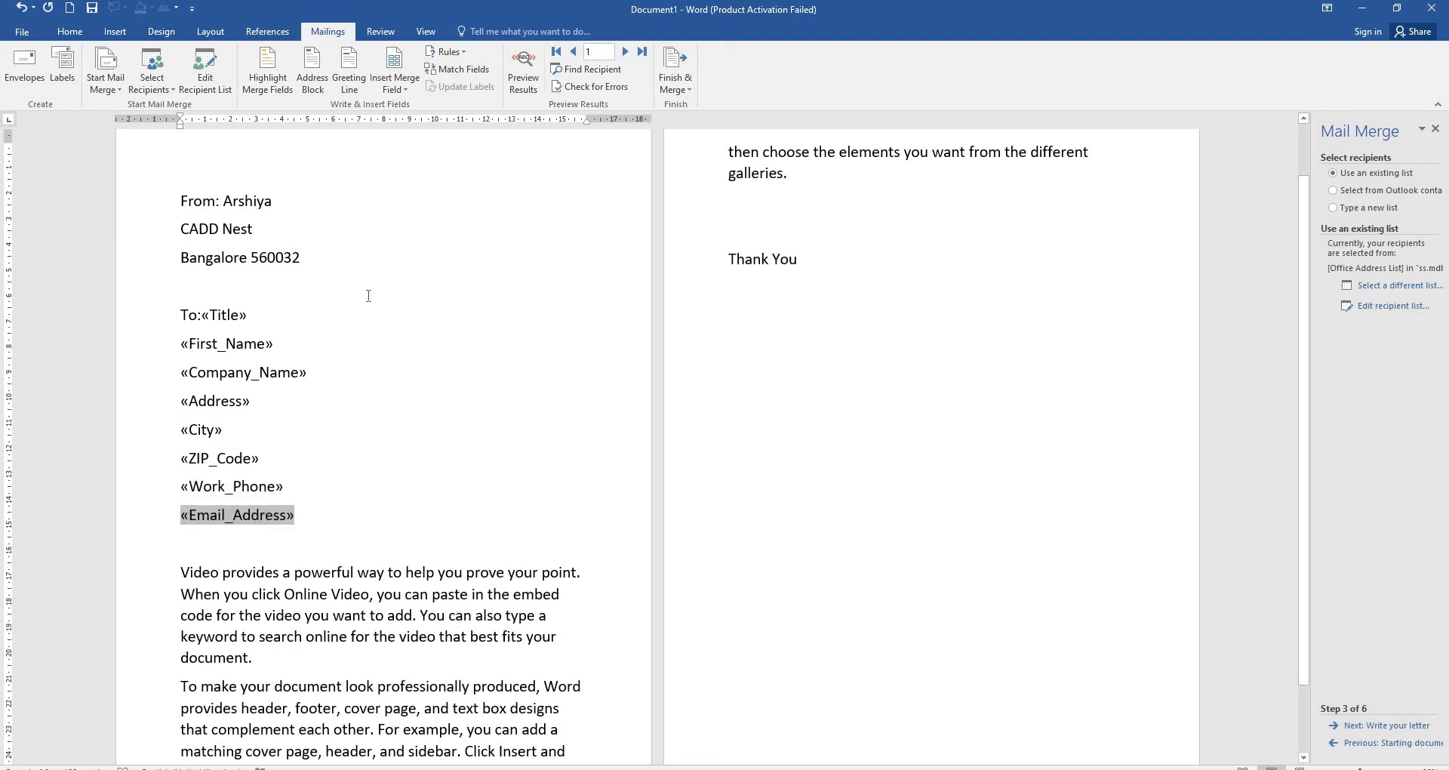